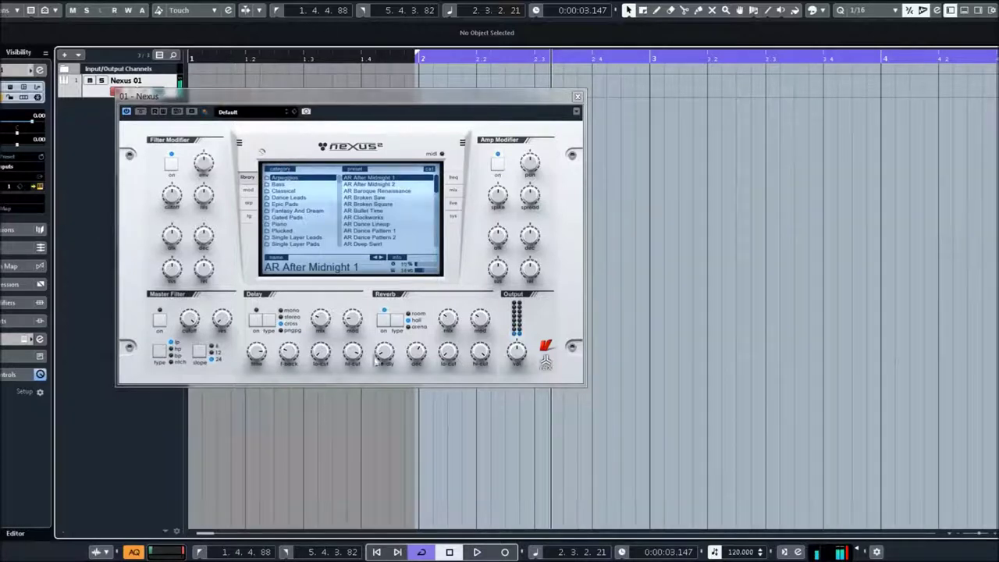
Set the project tempo to 124 and audition the arpeggio presets AR After Midnight 2 and AR Baroque Renaissance.
{"action": "scroll", "coordinate": [740, 552], "scroll_direction": "up", "scroll_amount": 4}
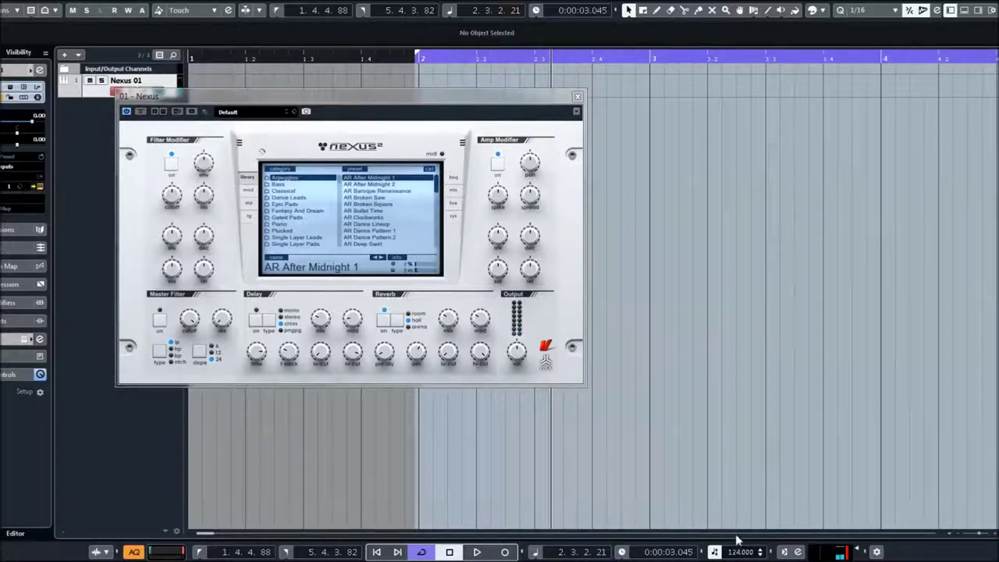
{"action": "left_click", "coordinate": [364, 185]}
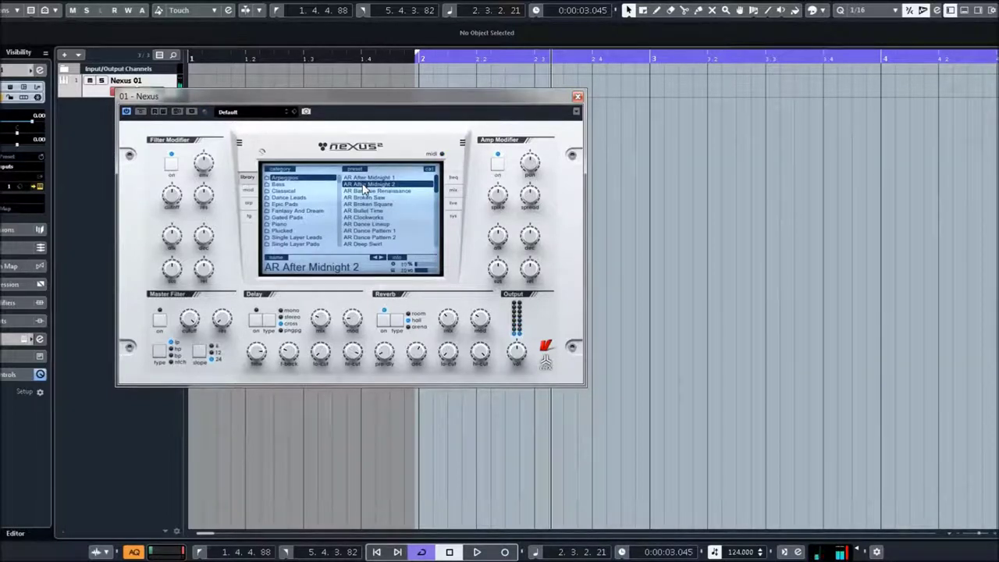
{"action": "left_click", "coordinate": [355, 192]}
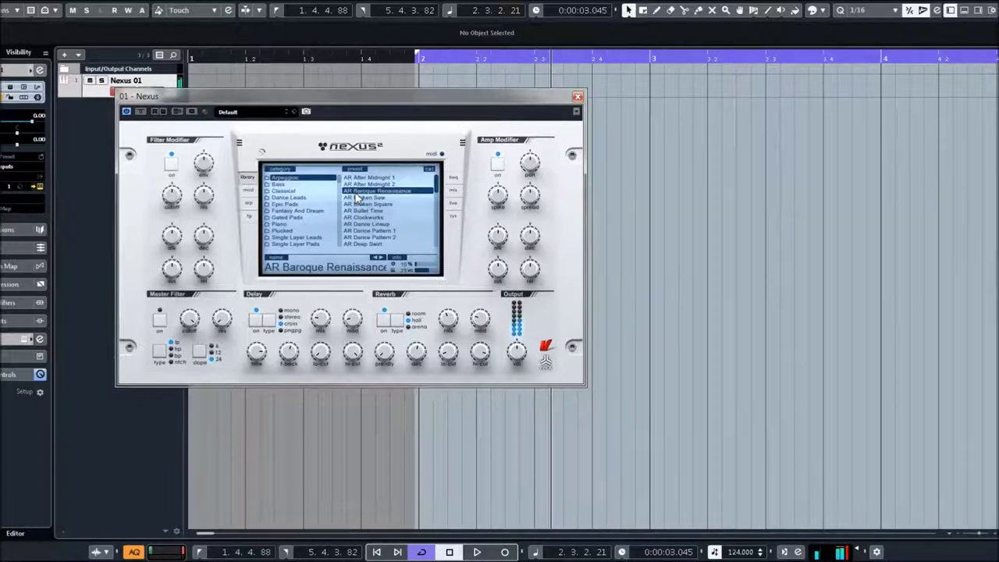
Audition AR Broken Saw and AR Broken Square while adjusting the filter modifier cutoff, to about 28 on AR Broken Square.
{"action": "left_click", "coordinate": [357, 197]}
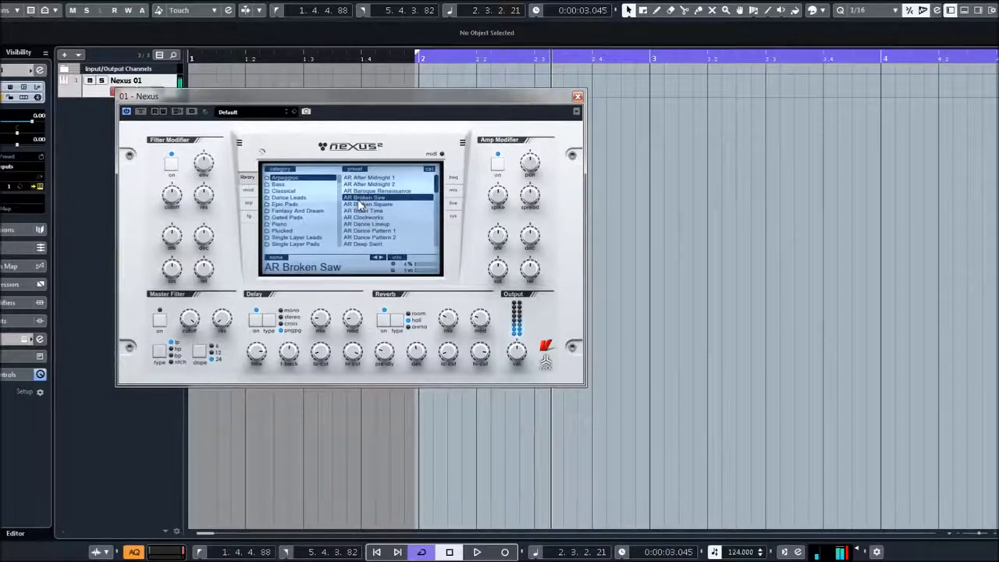
{"action": "mouse_move", "coordinate": [171, 195]}
{"action": "left_mouse_down"}
{"action": "mouse_move", "coordinate": [186, 139]}
{"action": "mouse_move", "coordinate": [188, 246]}
{"action": "mouse_move", "coordinate": [186, 202]}
{"action": "left_mouse_up"}
{"action": "left_click", "coordinate": [369, 205]}
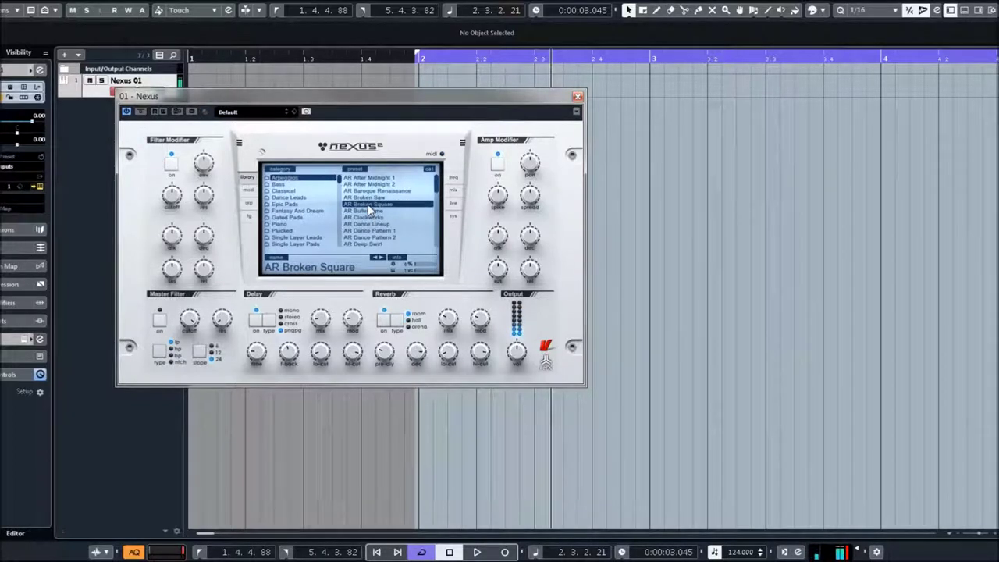
{"action": "left_click_drag", "start_coordinate": [175, 205], "coordinate": [189, 174]}
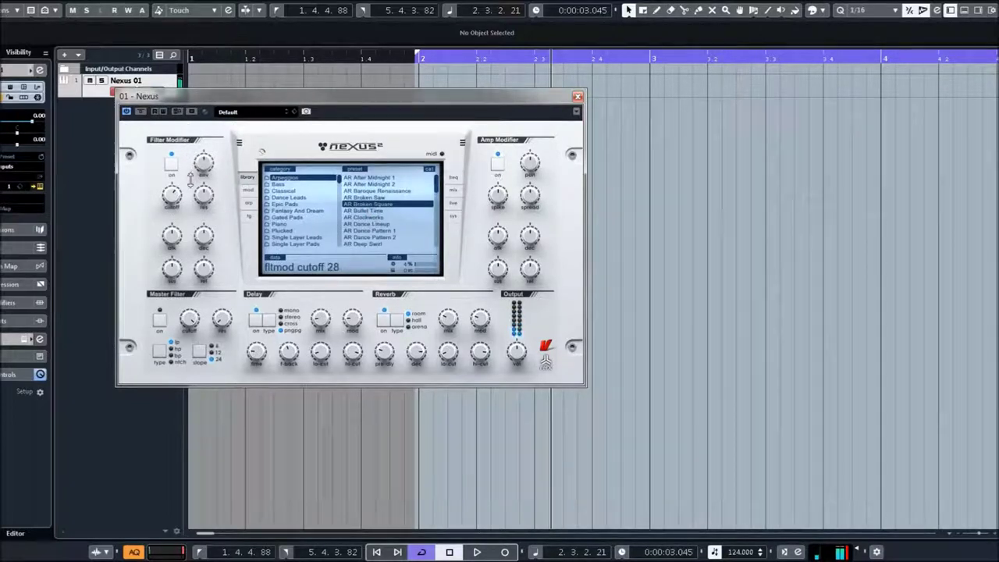
Audition the arpeggio presets AR Bullet Time, AR Clockworks and AR Dance Lineup.
{"action": "left_click", "coordinate": [374, 211]}
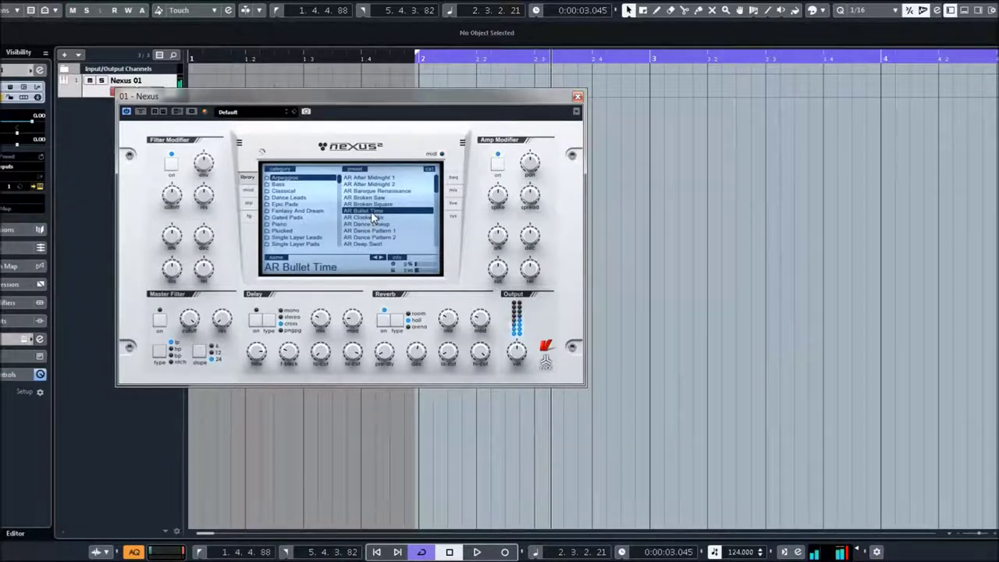
{"action": "left_click", "coordinate": [381, 219]}
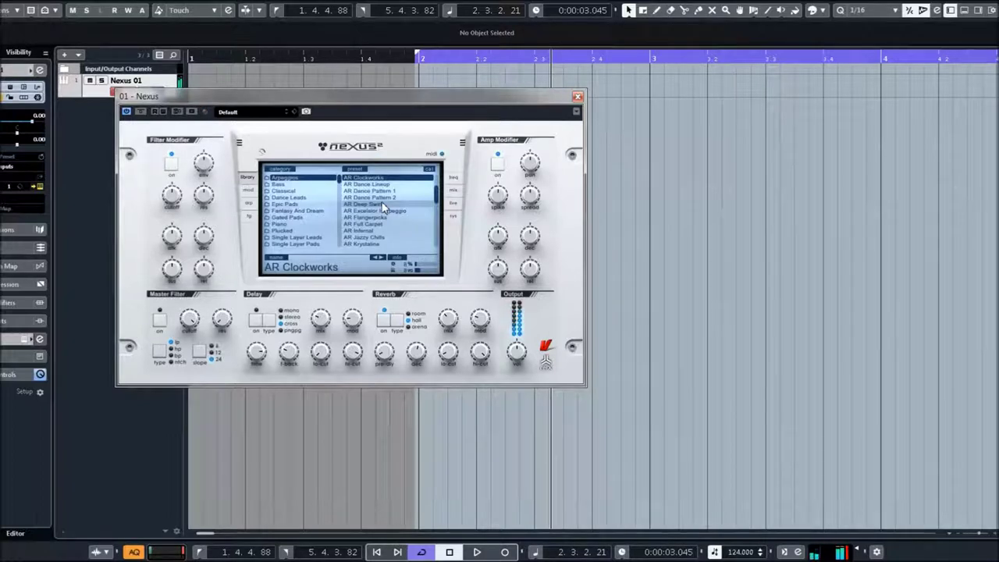
{"action": "mouse_move", "coordinate": [329, 320]}
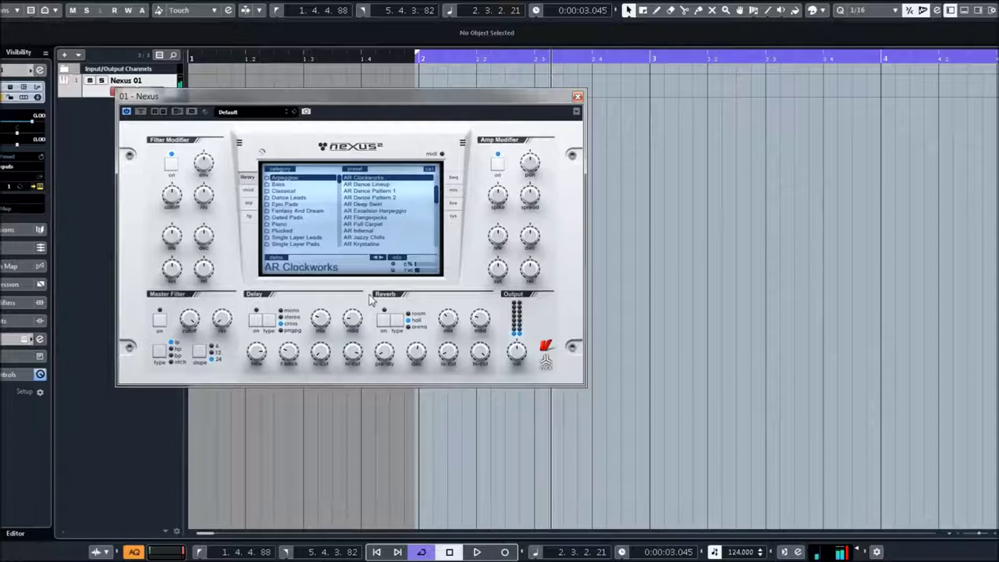
{"action": "left_click", "coordinate": [363, 184]}
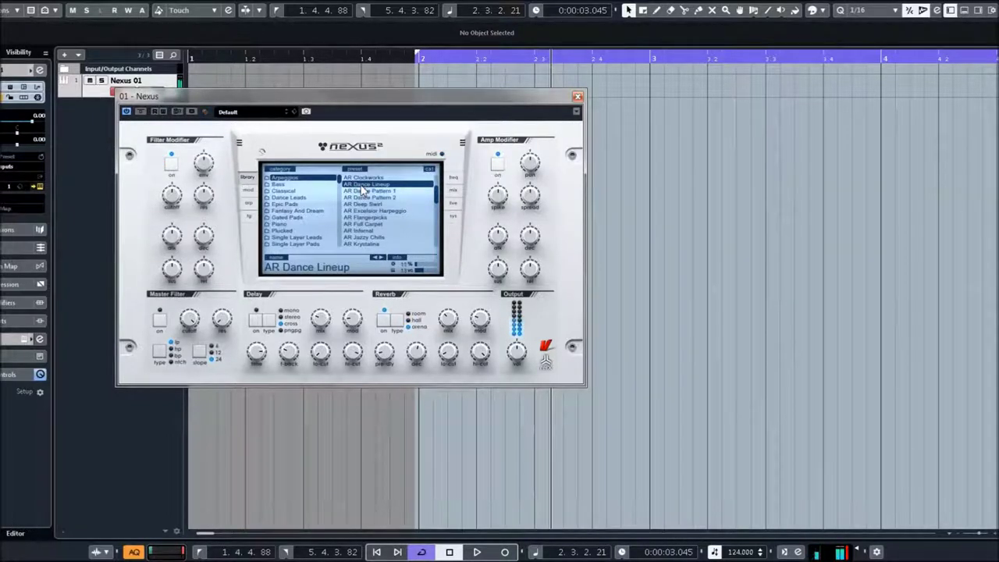
{"action": "mouse_move", "coordinate": [173, 196]}
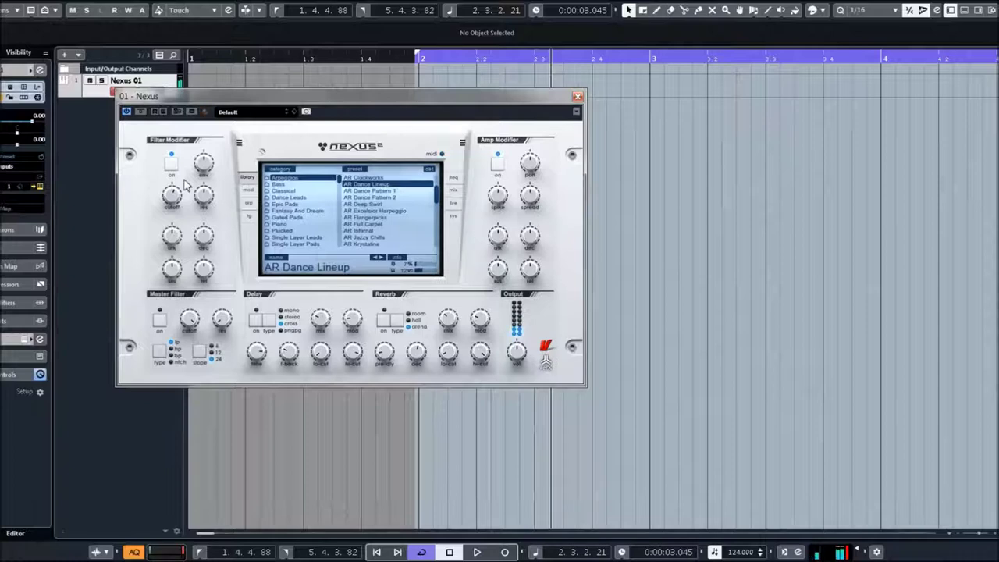
Audition AR Dance Pattern 1 while varying the filter modifier cutoff and switching the delay on.
{"action": "left_click", "coordinate": [371, 192]}
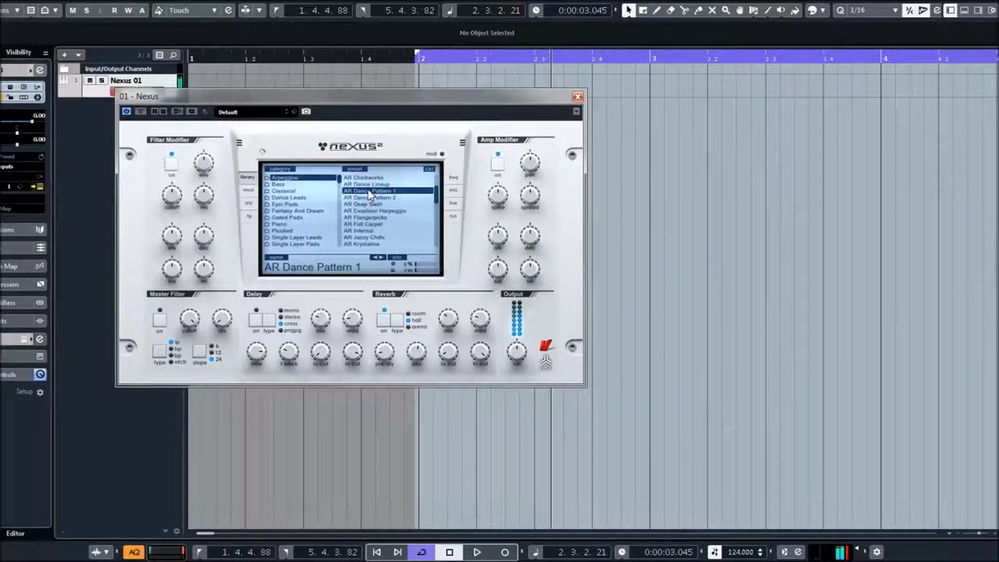
{"action": "mouse_move", "coordinate": [179, 243]}
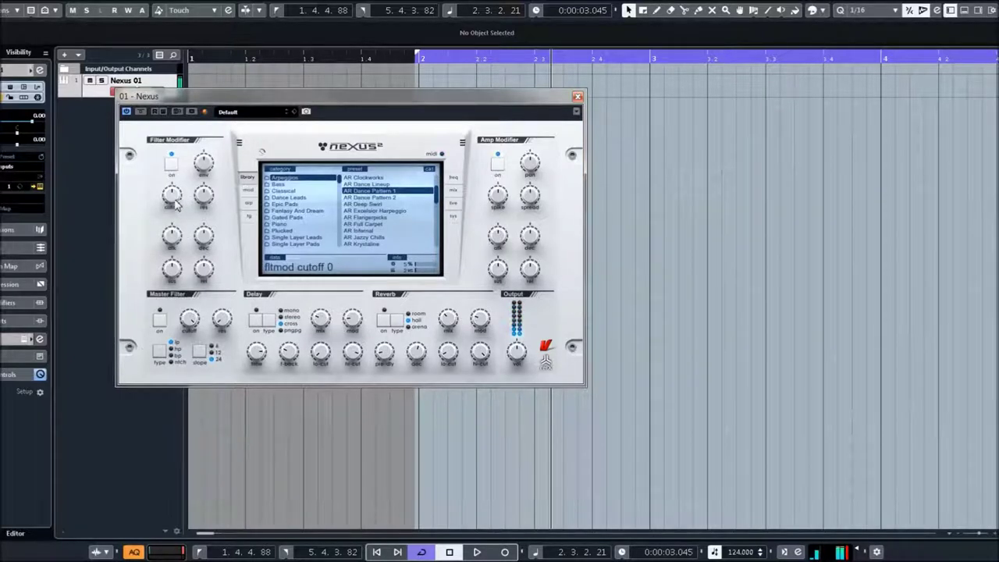
{"action": "left_click", "coordinate": [170, 162]}
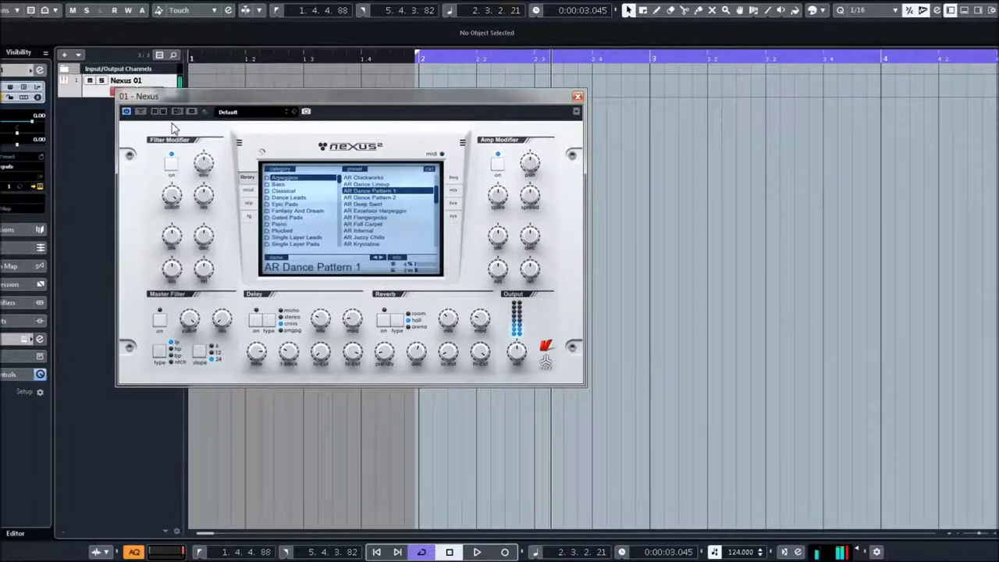
{"action": "left_click", "coordinate": [254, 320]}
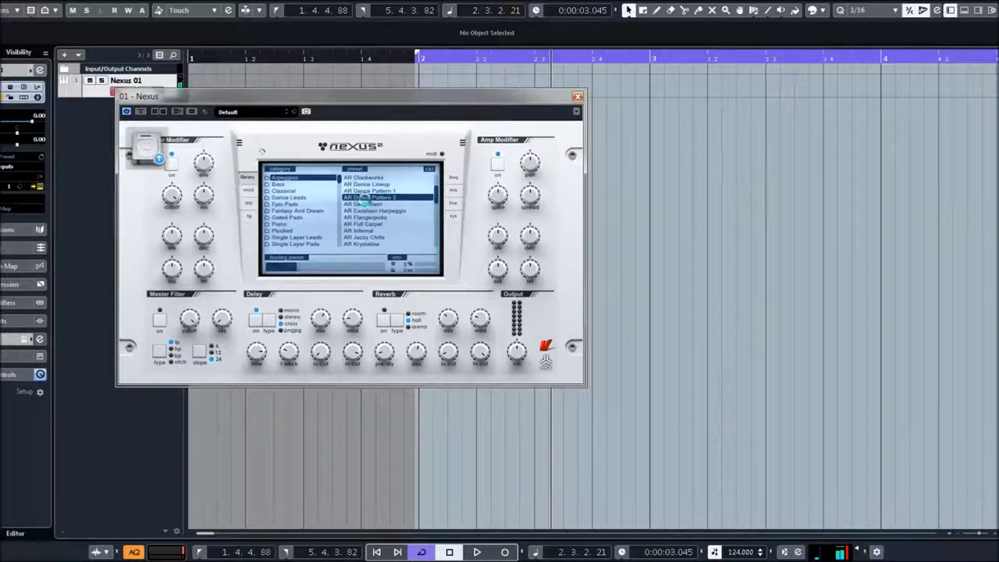
Audition the arpeggio presets AR Dance Pattern 2 and AR Deep Swirl.
{"action": "left_click", "coordinate": [365, 198]}
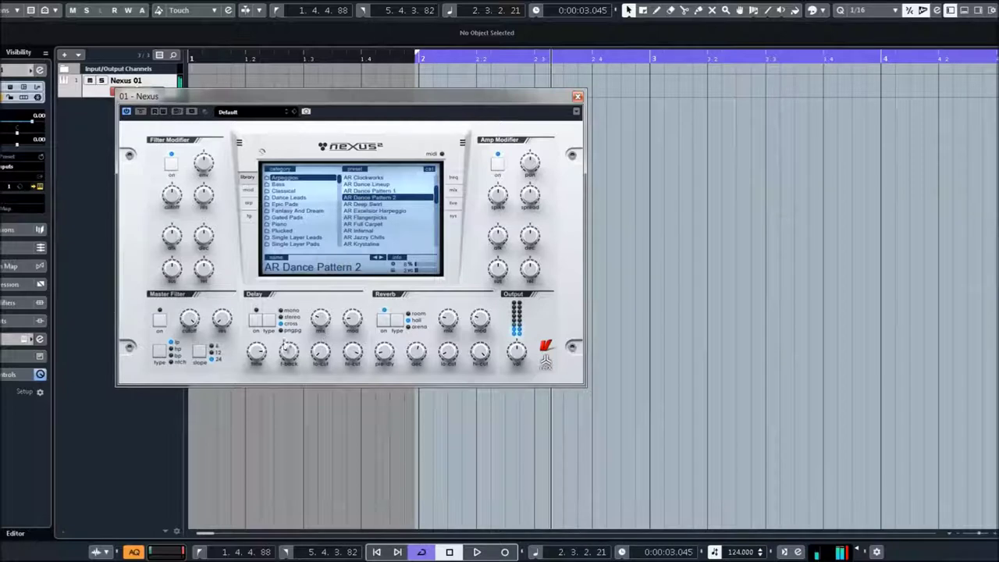
{"action": "mouse_move", "coordinate": [319, 313]}
{"action": "left_click", "coordinate": [372, 205]}
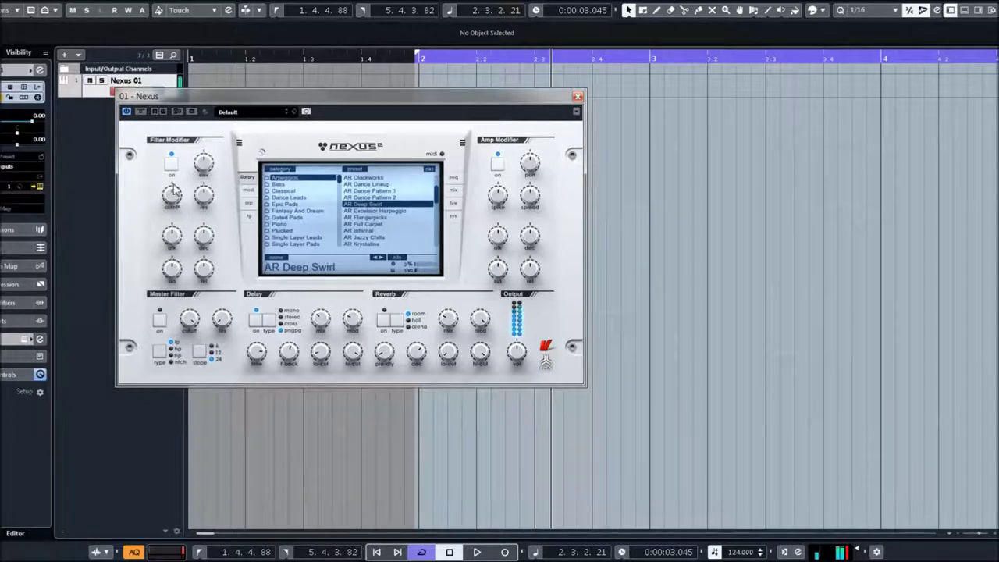
Load the AR Excelsior Harpeggio preset, apply the Bassline 1 pattern to its arpeggiator, and return to the preset library.
{"action": "left_click", "coordinate": [355, 213]}
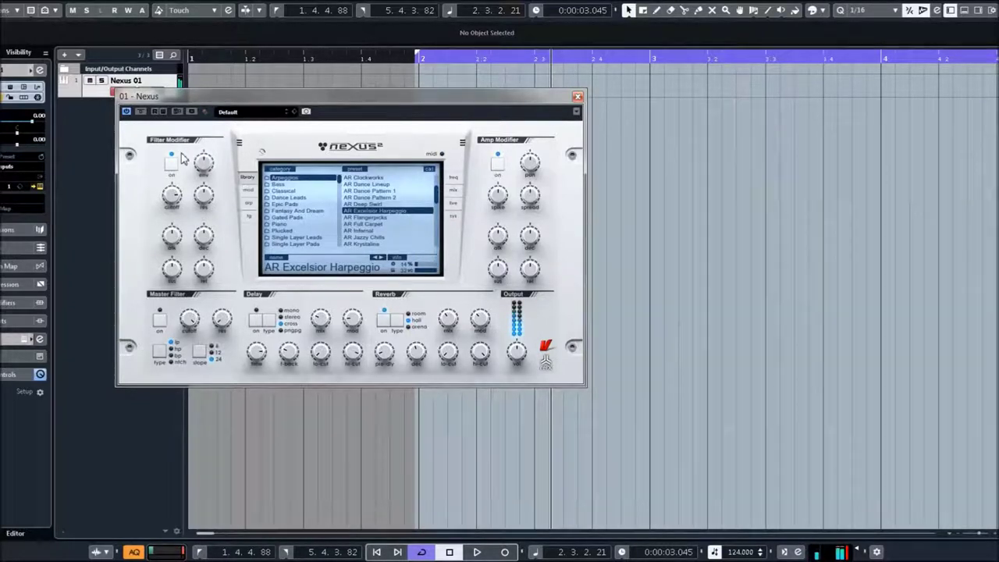
{"action": "left_click", "coordinate": [249, 203]}
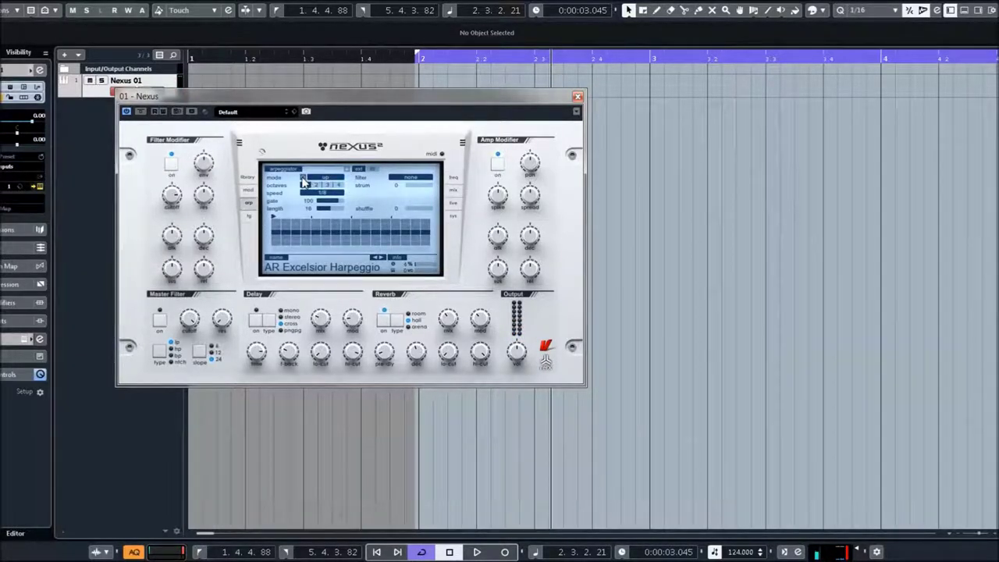
{"action": "left_click", "coordinate": [405, 183]}
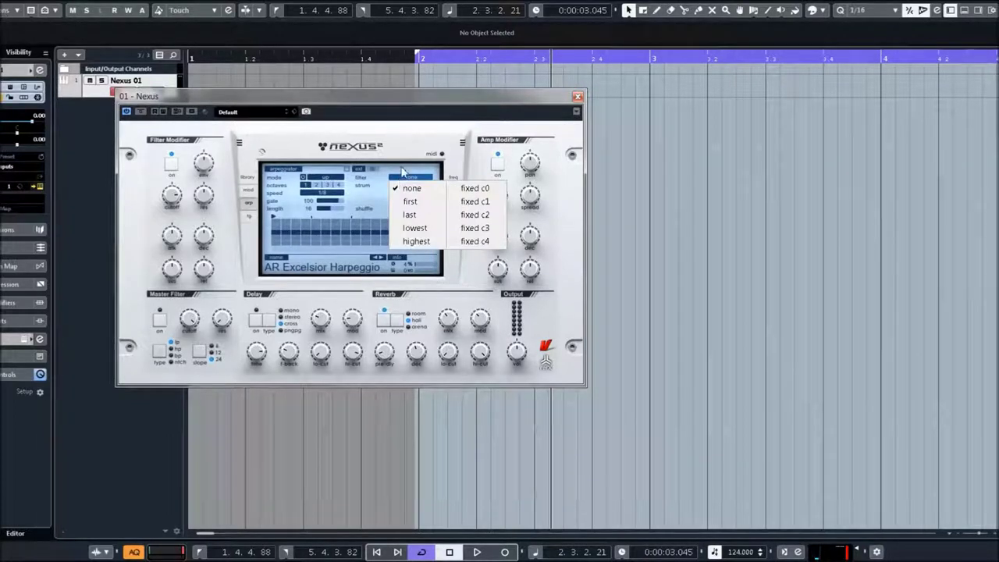
{"action": "left_click", "coordinate": [405, 173]}
{"action": "left_click", "coordinate": [376, 171]}
{"action": "left_click", "coordinate": [370, 205]}
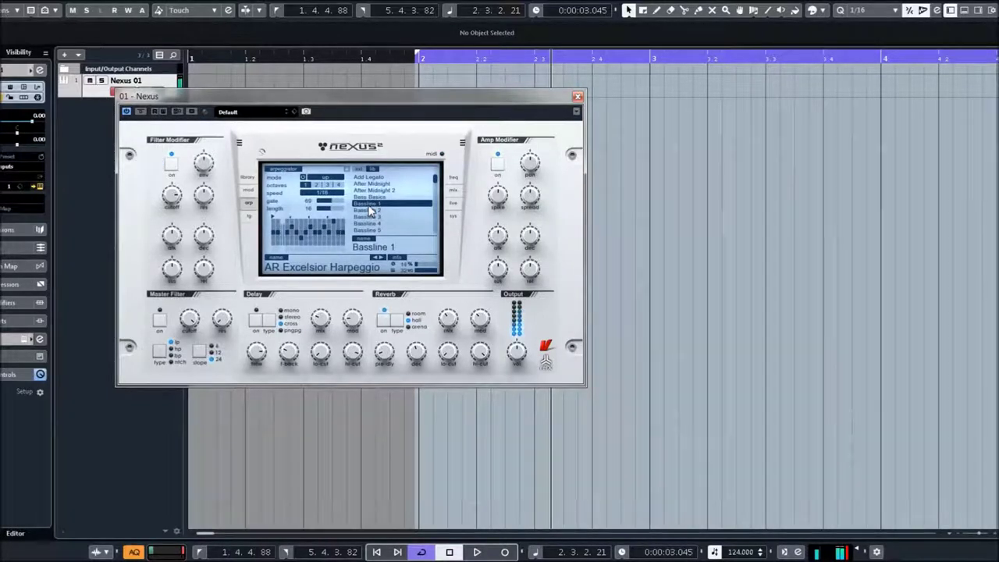
{"action": "left_click", "coordinate": [248, 177]}
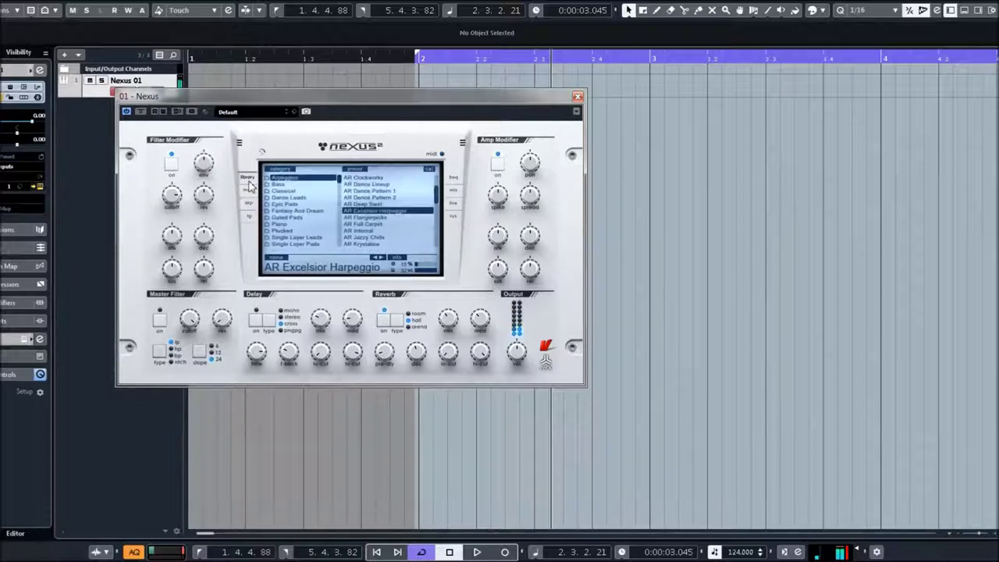
Audition AR Flangerpicks and AR Full Carpet, raising the filter modifier cutoff on AR Full Carpet.
{"action": "left_click", "coordinate": [370, 218]}
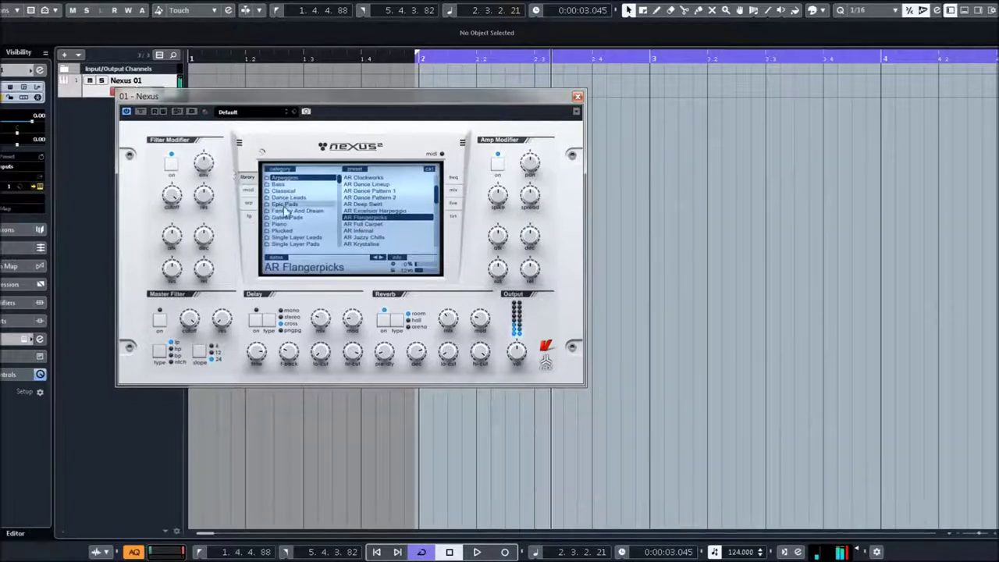
{"action": "left_click", "coordinate": [367, 225]}
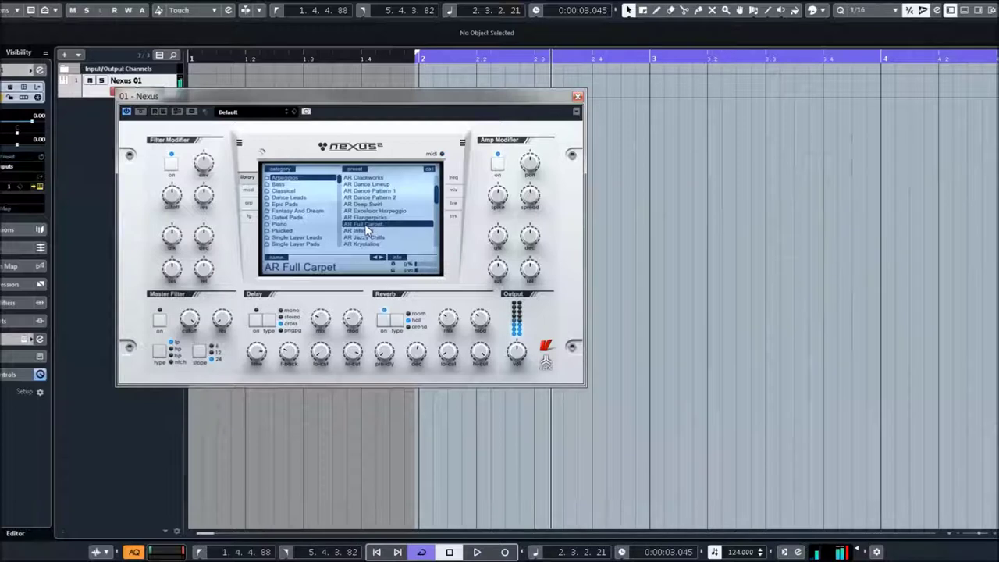
{"action": "left_click_drag", "start_coordinate": [173, 197], "coordinate": [180, 155]}
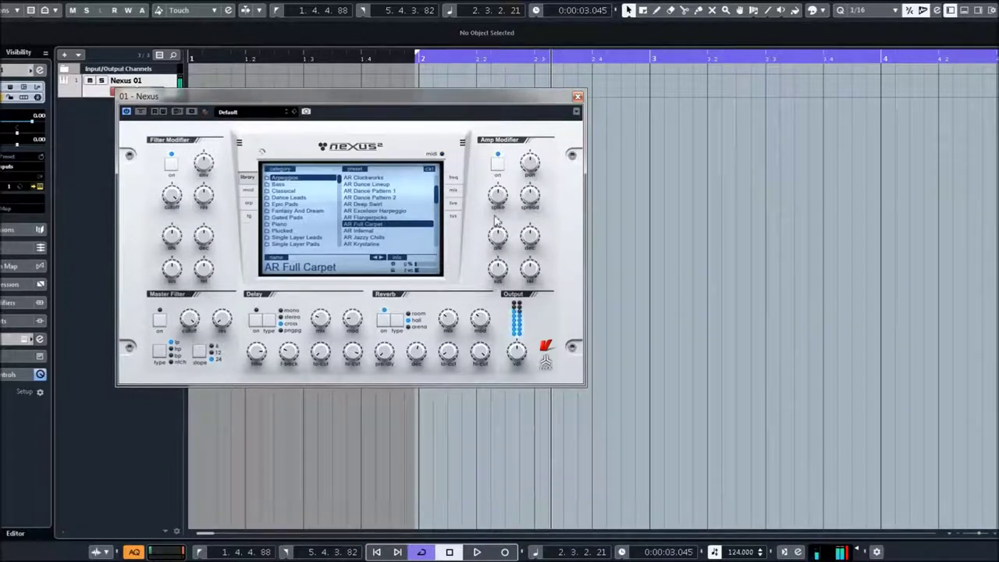
{"action": "mouse_move", "coordinate": [534, 188]}
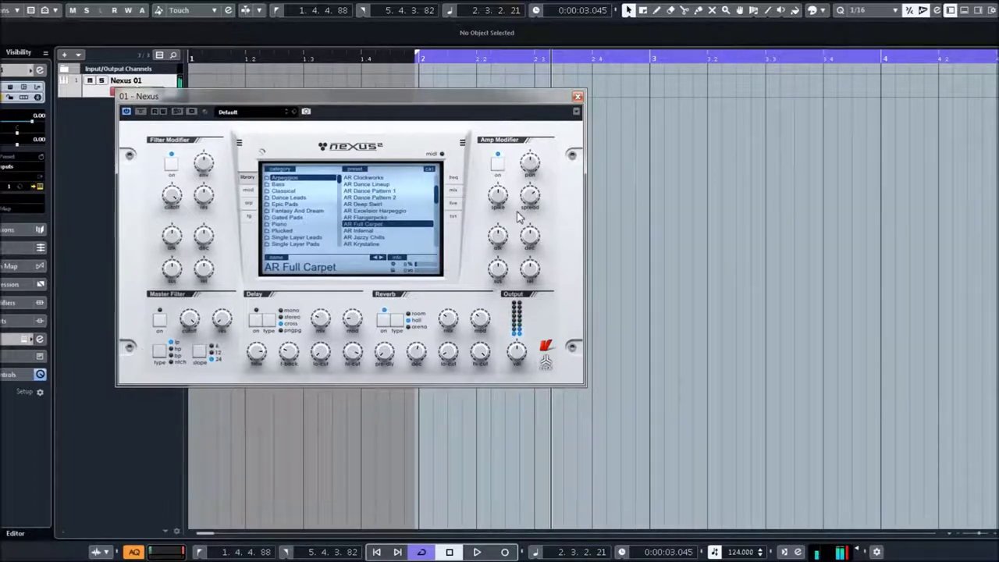
Audition the arpeggio presets AR Infernal and AR Jazzy Chills.
{"action": "left_click", "coordinate": [358, 231]}
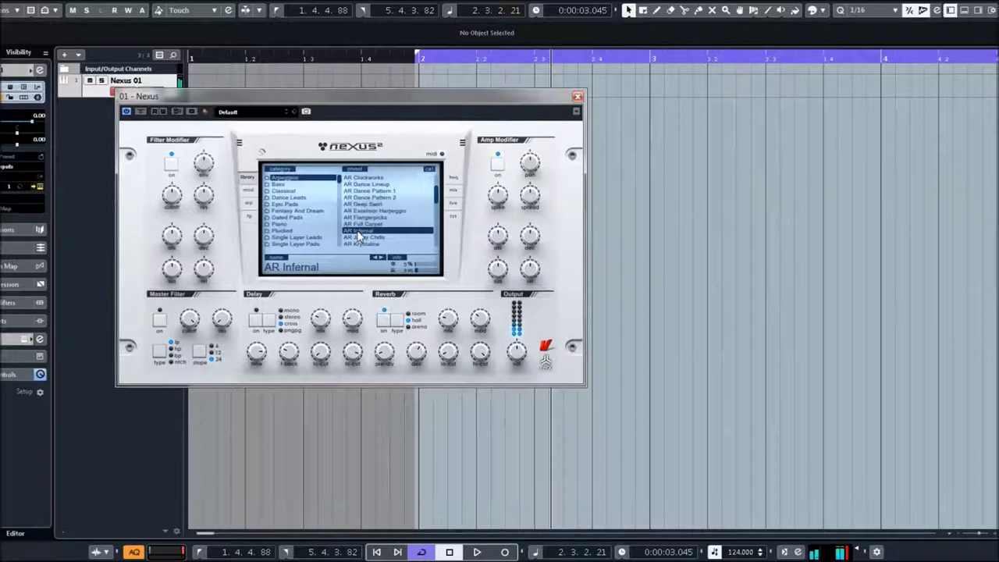
{"action": "scroll", "coordinate": [358, 231], "scroll_direction": "down", "scroll_amount": 3}
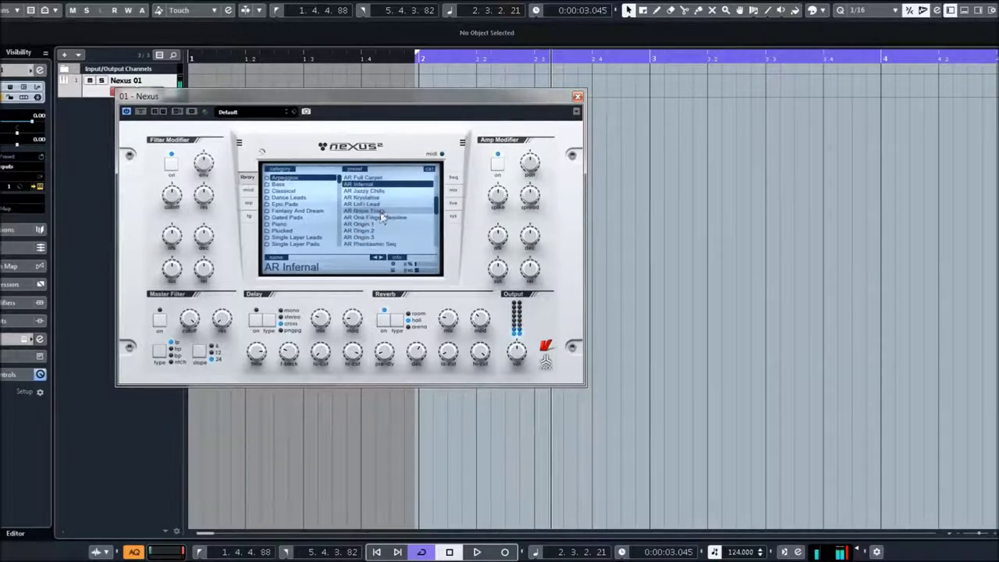
{"action": "scroll", "coordinate": [375, 210], "scroll_direction": "up", "scroll_amount": 1}
{"action": "left_click", "coordinate": [357, 192]}
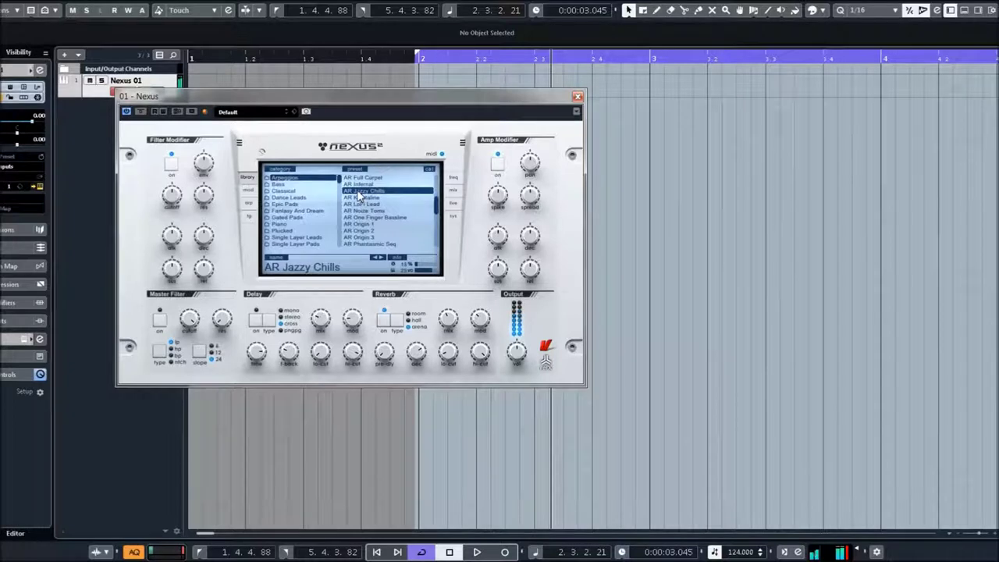
Audition the arpeggio presets AR Krystaline, AR LoFi Lead, AR Noize Toms and AR One Finger Bassline.
{"action": "left_click", "coordinate": [359, 199]}
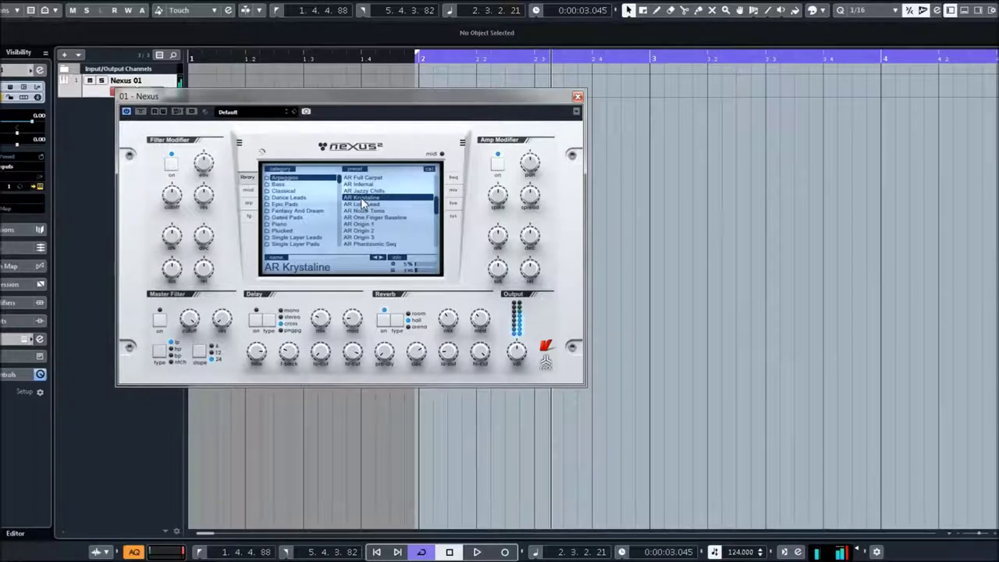
{"action": "mouse_move", "coordinate": [171, 196]}
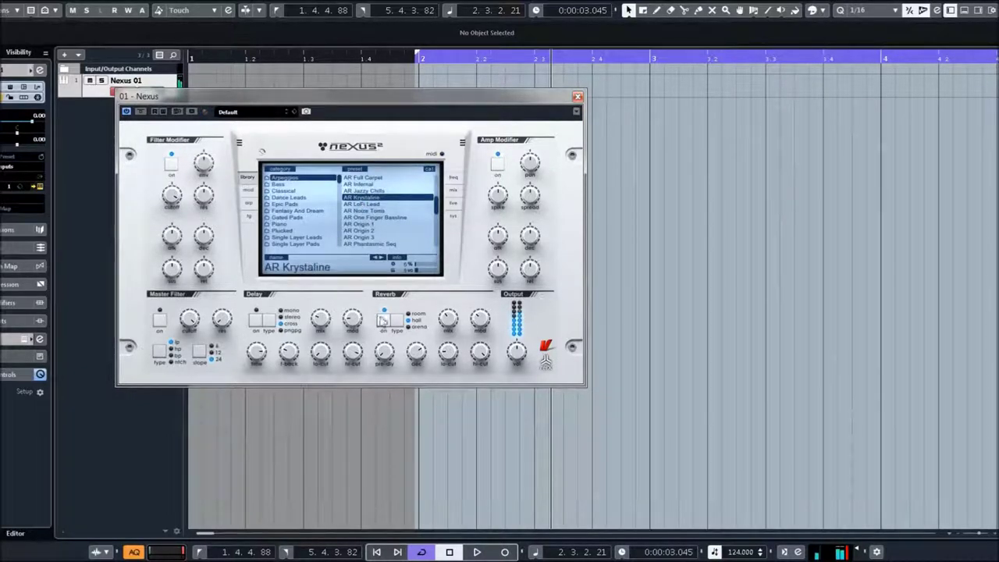
{"action": "left_click", "coordinate": [363, 205]}
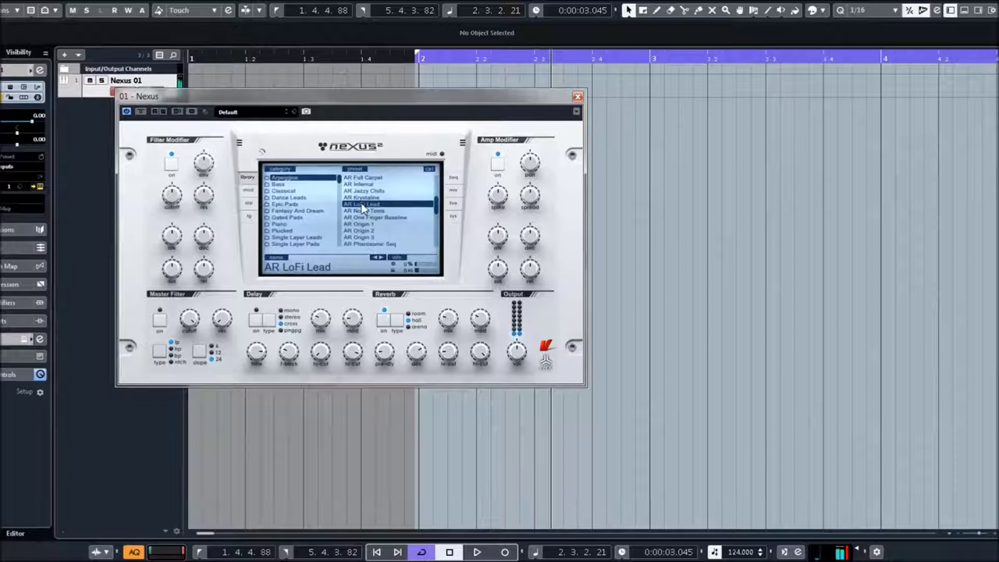
{"action": "left_click", "coordinate": [364, 212]}
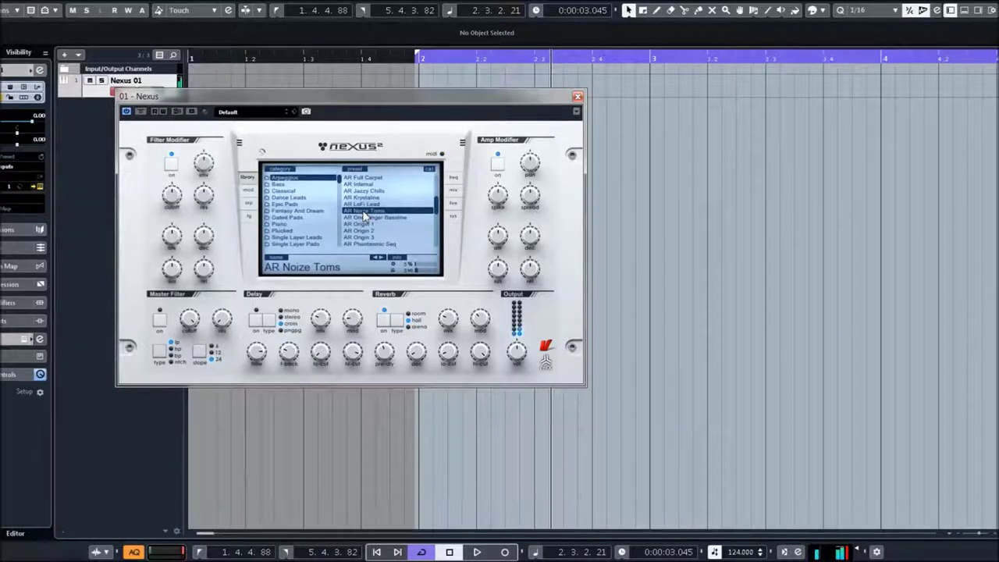
{"action": "mouse_move", "coordinate": [320, 310]}
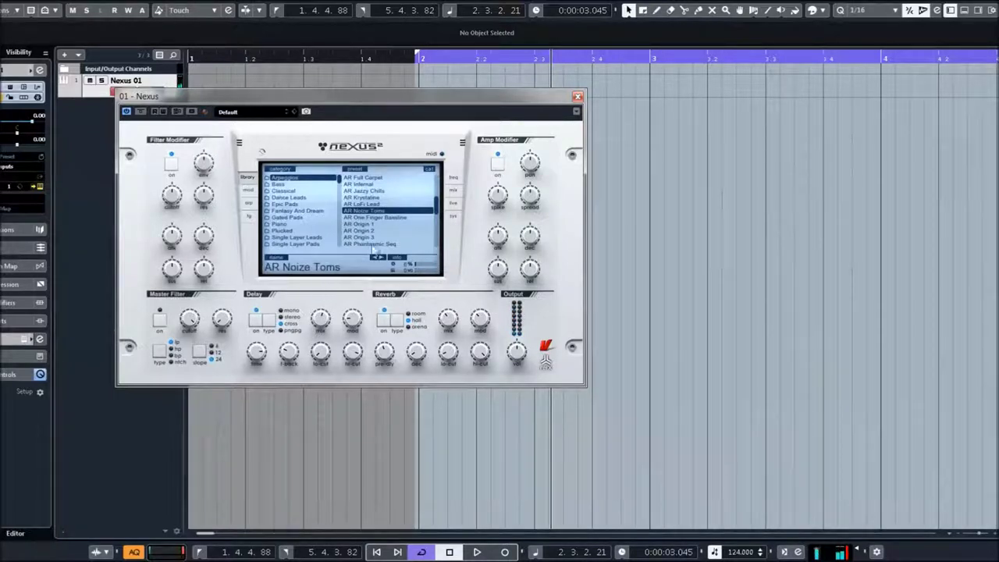
{"action": "left_click", "coordinate": [365, 218]}
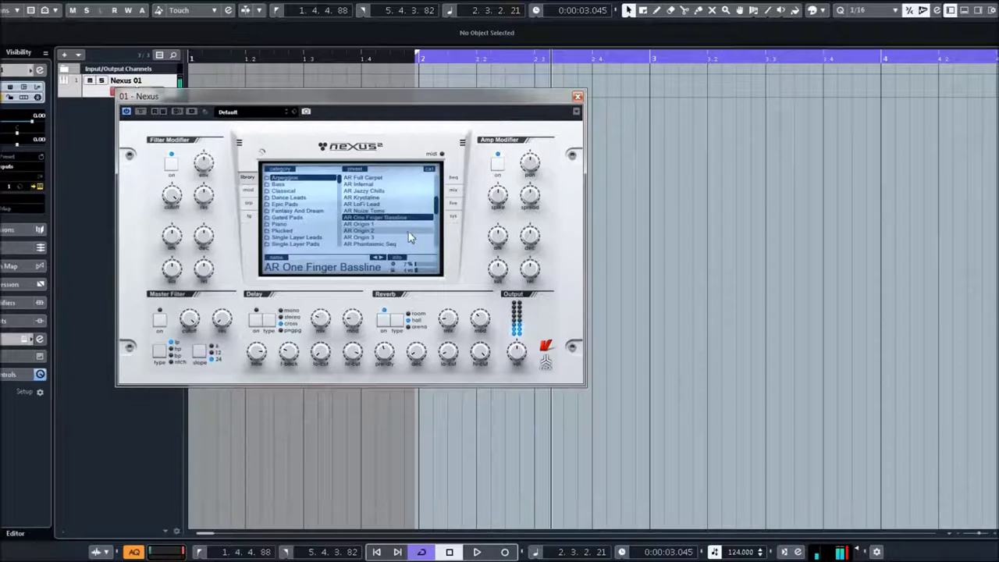
Audition the arpeggio presets AR Origin 1, AR Origin 2 and AR Origin 3, switching off the delay and reverb on AR Origin 3.
{"action": "left_click", "coordinate": [370, 224]}
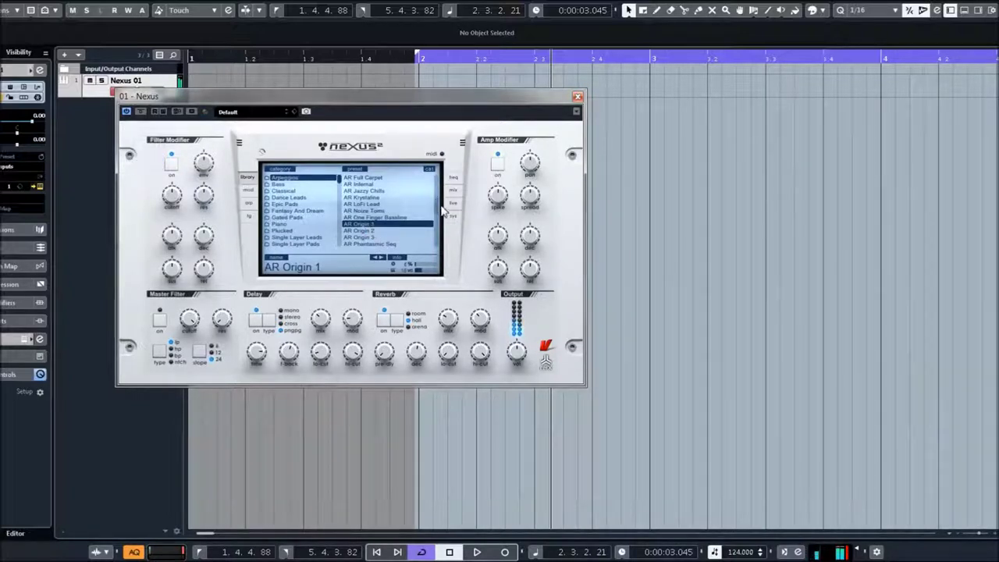
{"action": "scroll", "coordinate": [439, 211], "scroll_direction": "down", "scroll_amount": 2}
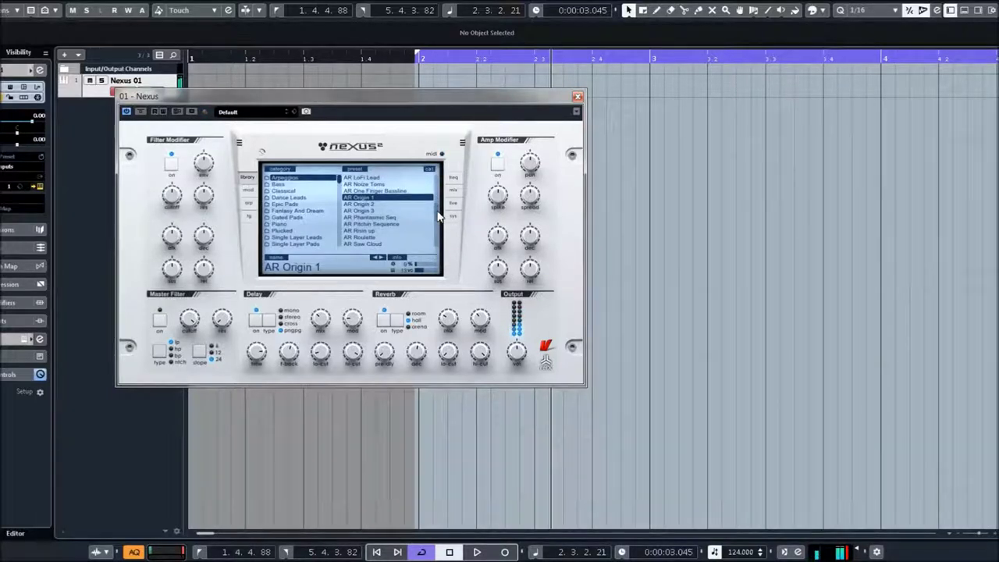
{"action": "left_click", "coordinate": [368, 204]}
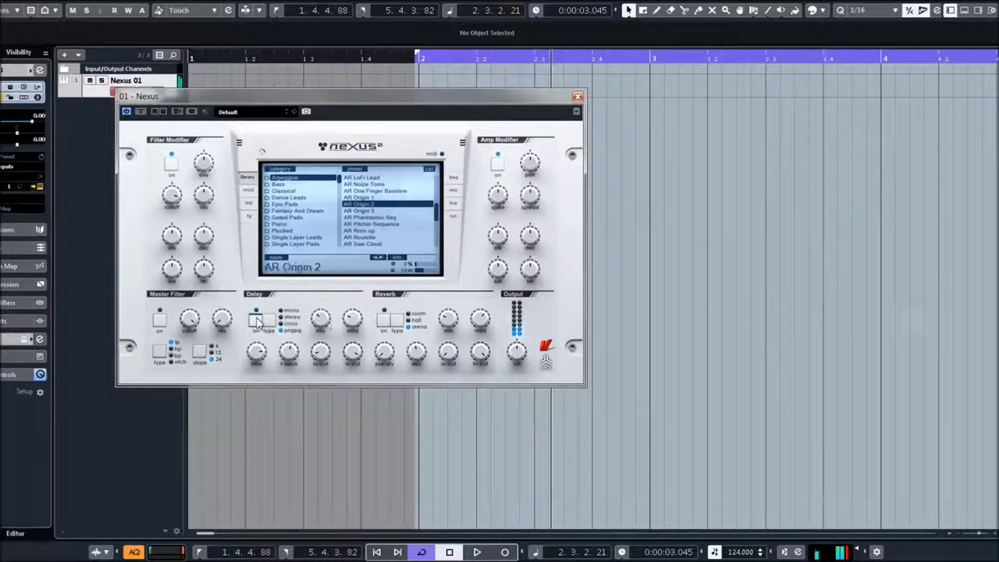
{"action": "left_click", "coordinate": [366, 213]}
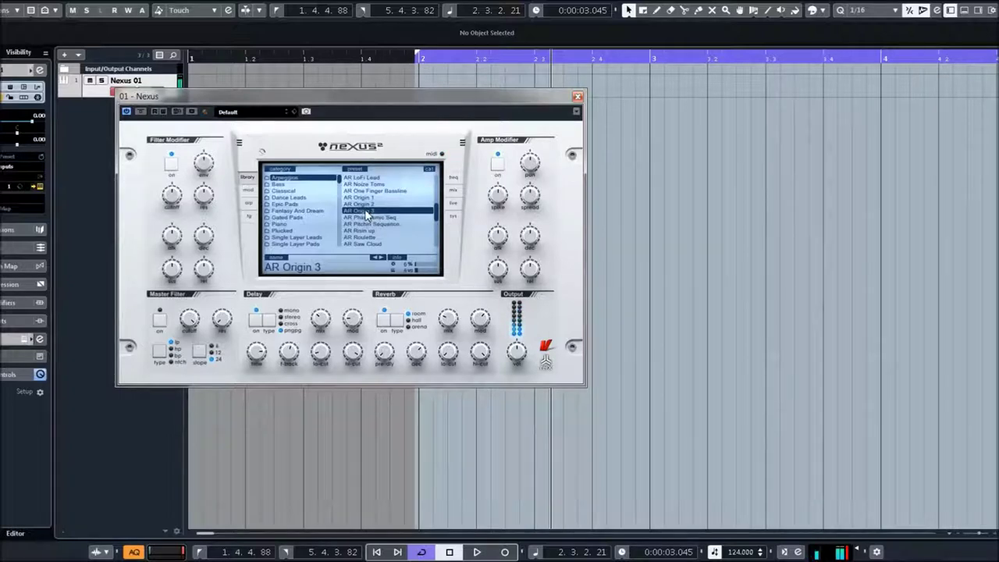
{"action": "left_click", "coordinate": [261, 313]}
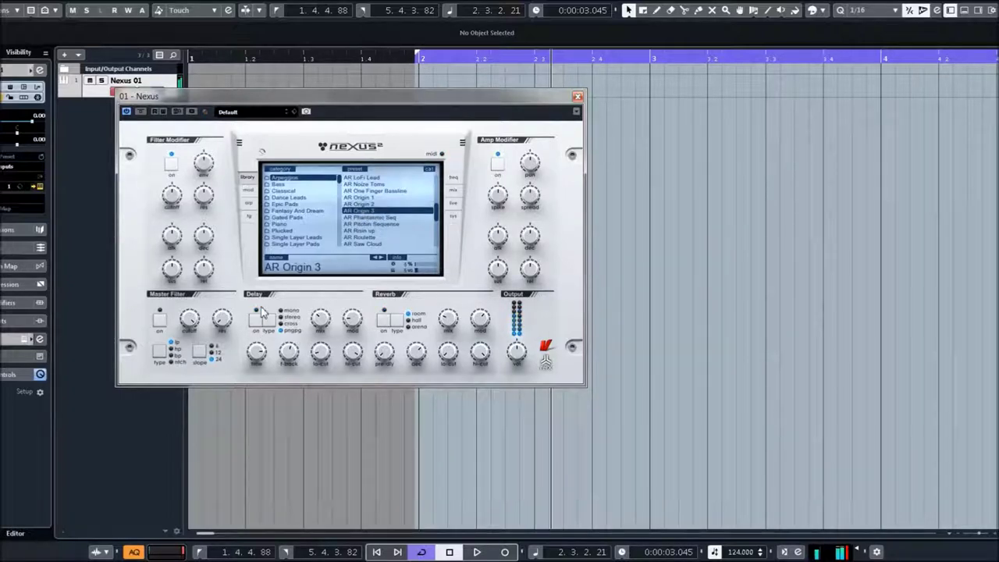
Audition the arpeggio preset AR Phantasmic Seq, toggling its reverb to compare the sound.
{"action": "left_click", "coordinate": [370, 218]}
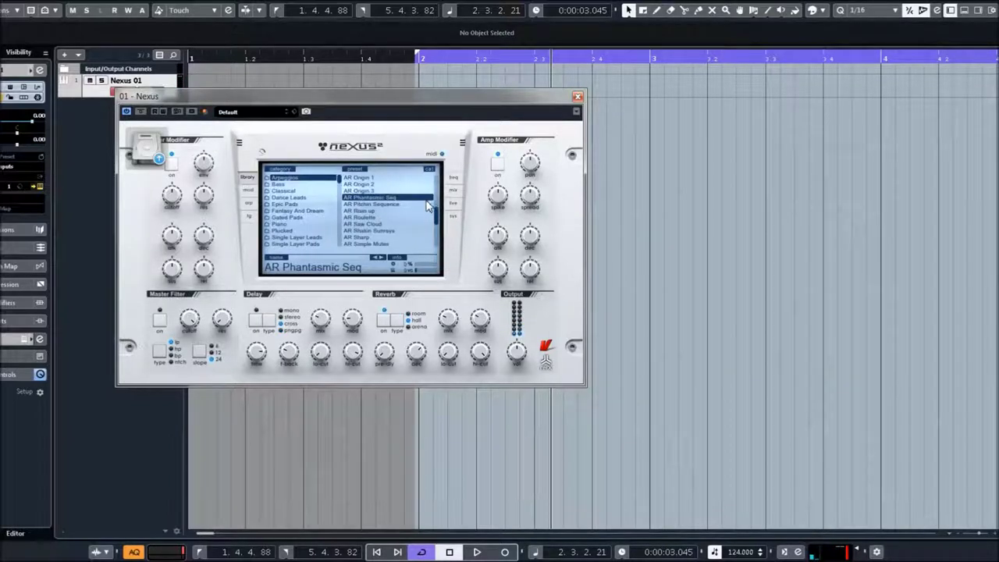
{"action": "scroll", "coordinate": [427, 205], "scroll_direction": "down", "scroll_amount": 1}
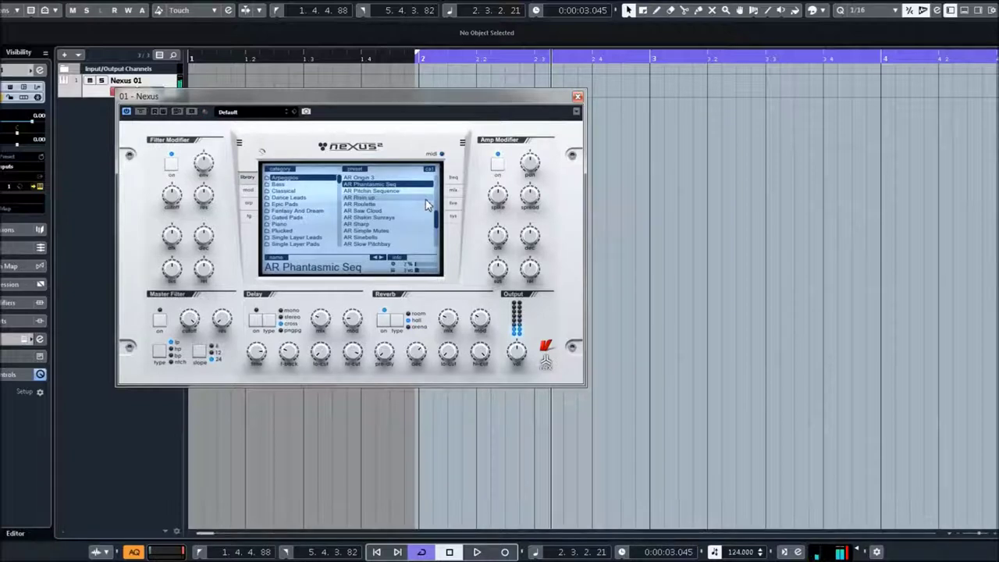
{"action": "left_click", "coordinate": [383, 321]}
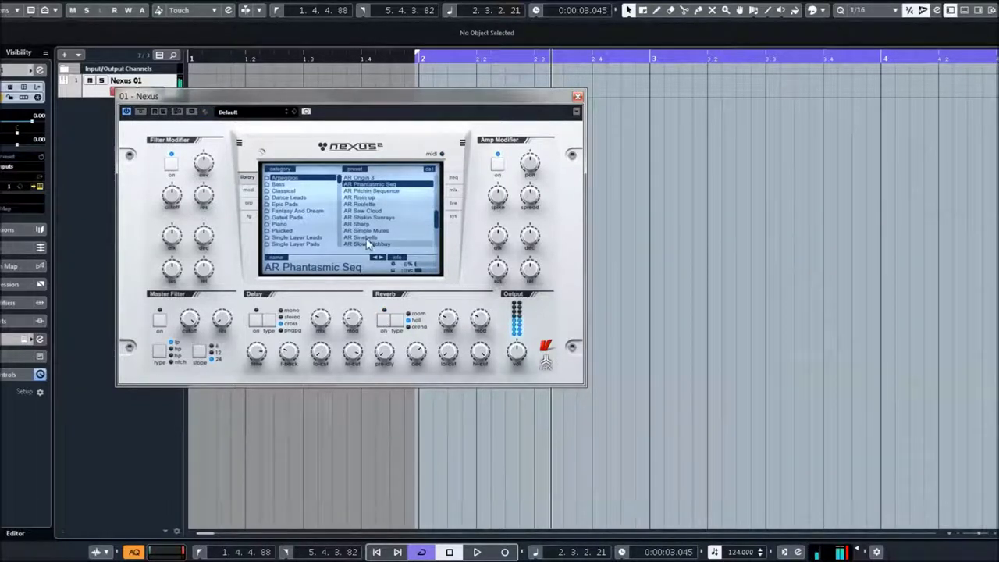
Audition AR Pitchin Sequence, AR Risin up and AR Roulette, toggling the reverb to compare the sound.
{"action": "left_click", "coordinate": [366, 191]}
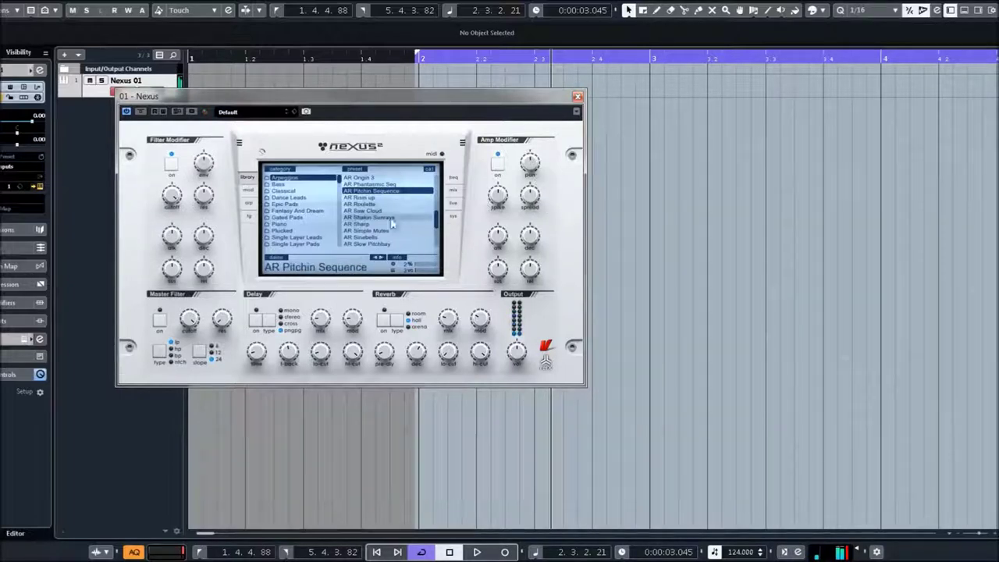
{"action": "left_click", "coordinate": [356, 199]}
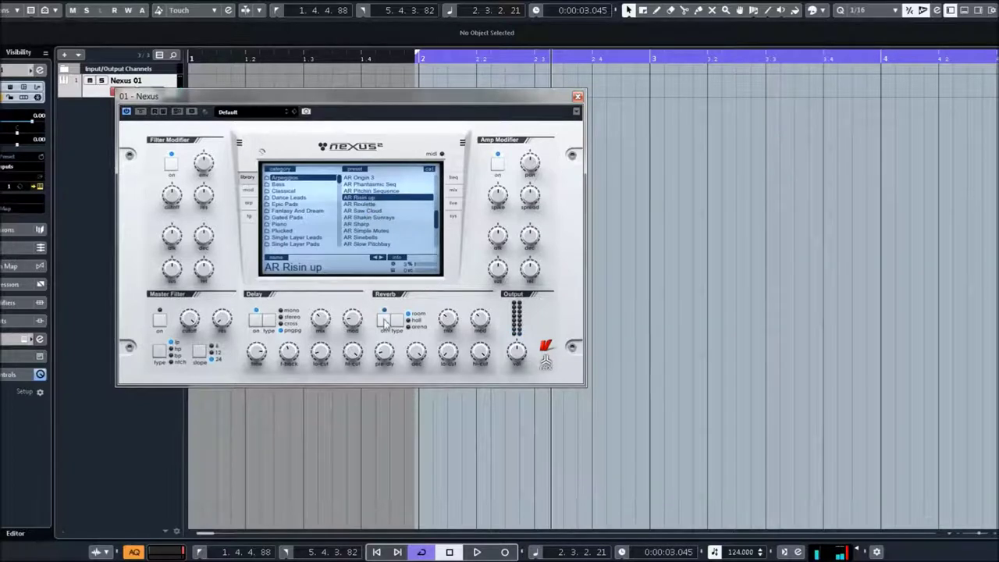
{"action": "left_click", "coordinate": [365, 205]}
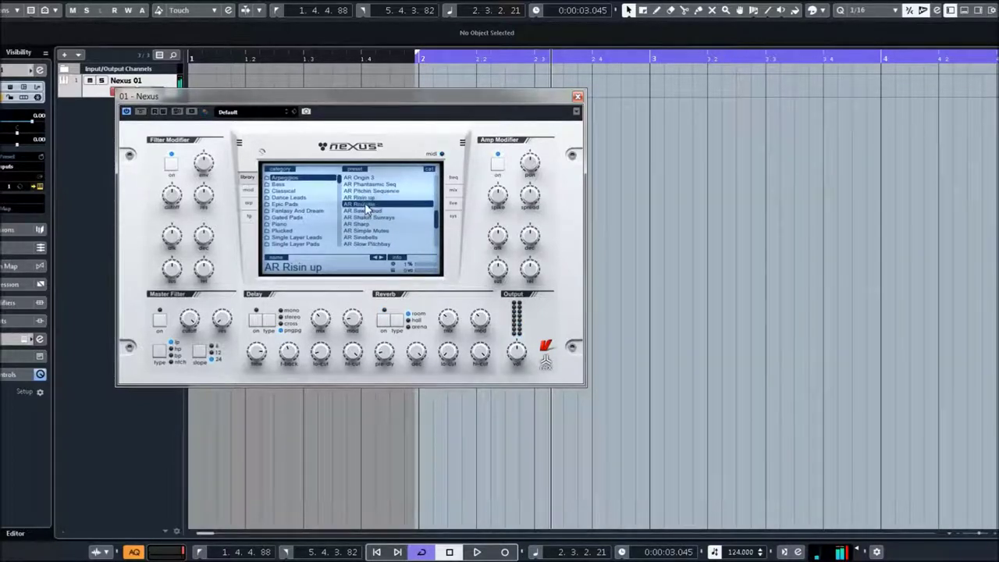
{"action": "left_click", "coordinate": [382, 320]}
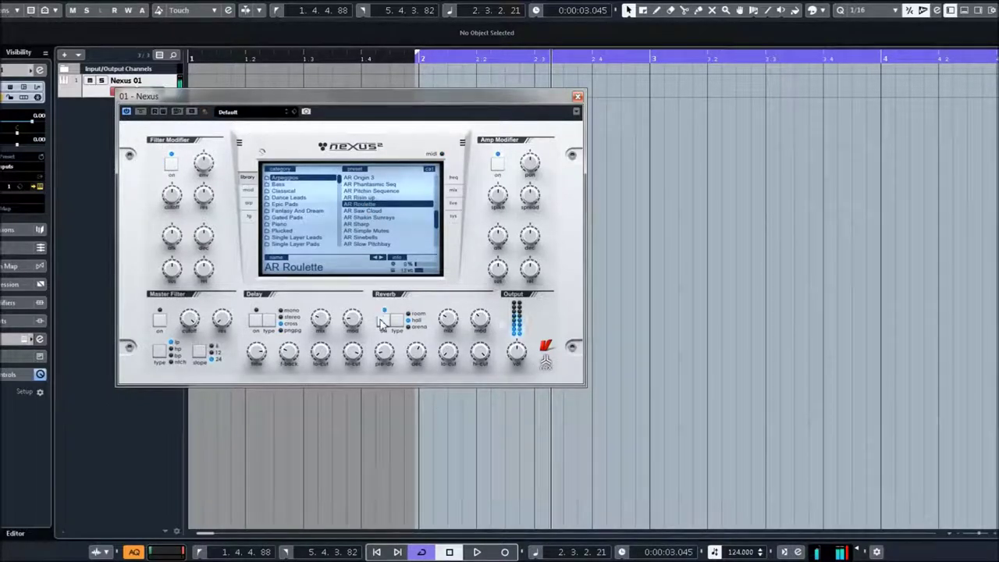
Audition AR Saw Cloud, AR Shakin Sunrays and AR Sharp, raising the filter modifier cutoff on AR Sharp to 103.
{"action": "left_click", "coordinate": [364, 212]}
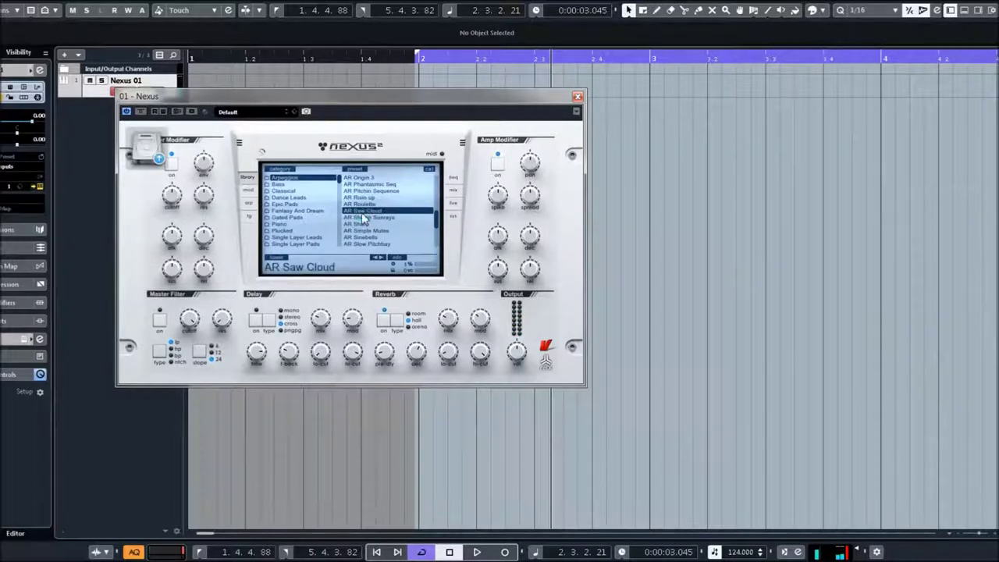
{"action": "scroll", "coordinate": [374, 212], "scroll_direction": "down", "scroll_amount": 1}
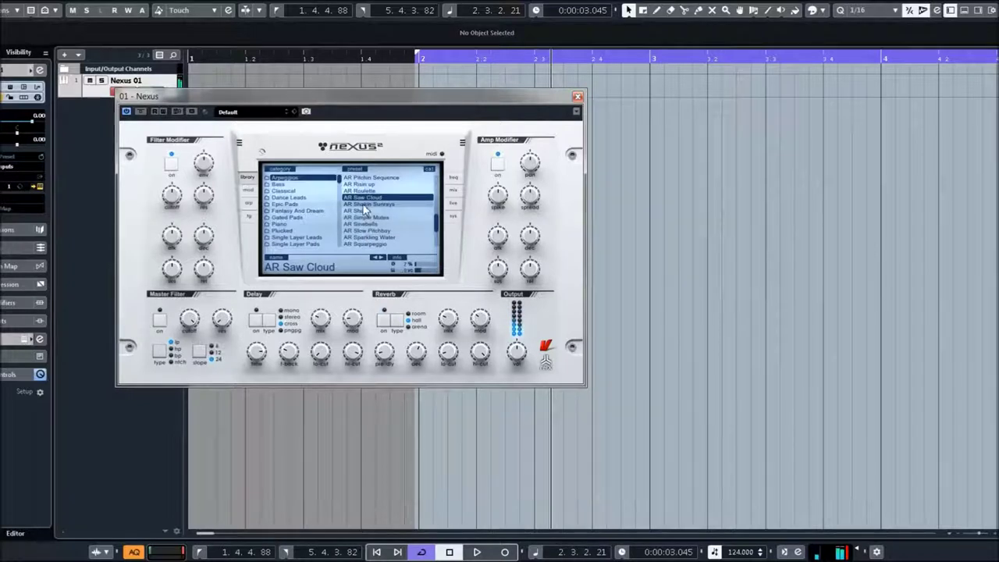
{"action": "left_click", "coordinate": [363, 205]}
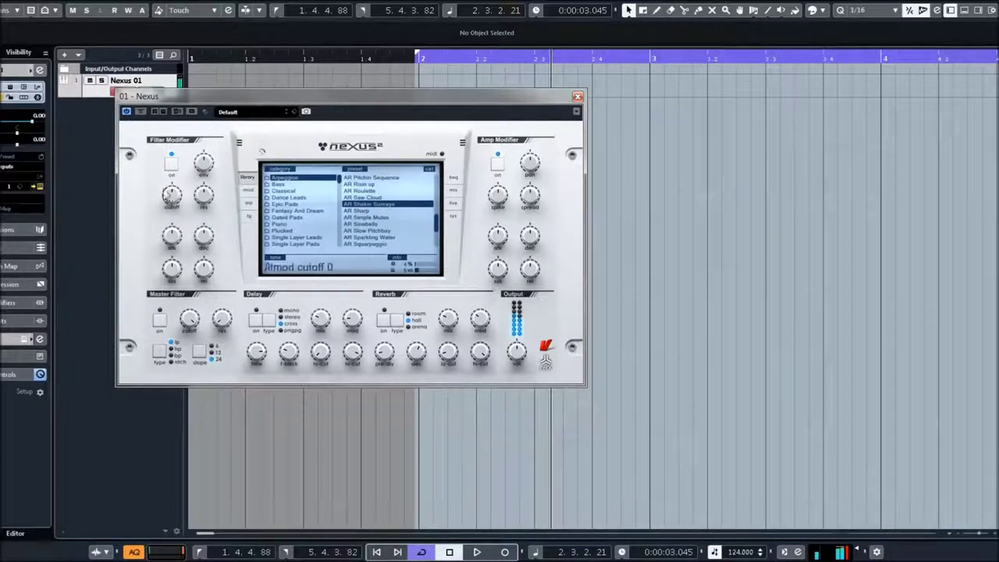
{"action": "left_click", "coordinate": [369, 215]}
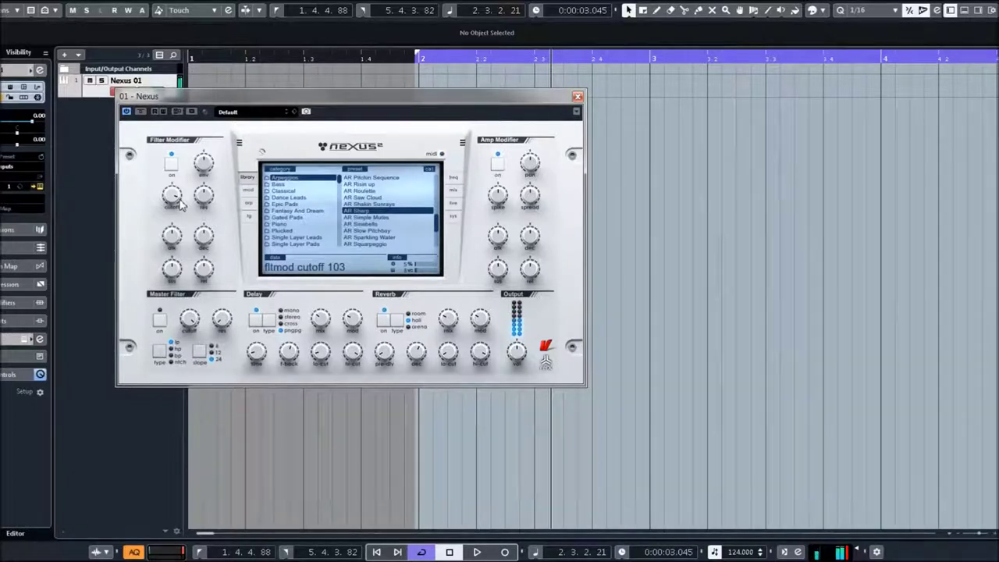
Audition AR Simple Mutes with its reverb off, switching the delay off and back on.
{"action": "left_click", "coordinate": [356, 218]}
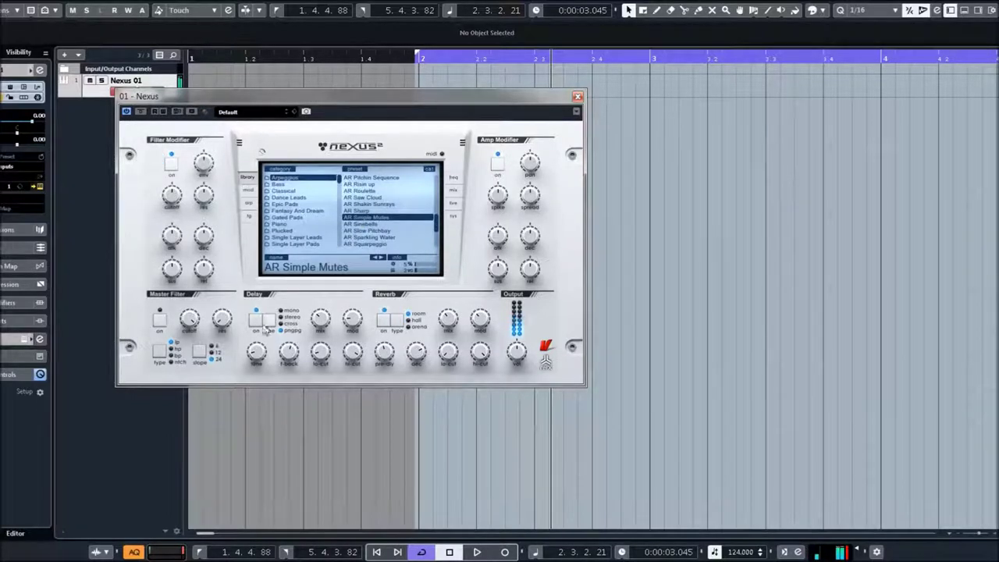
{"action": "left_click", "coordinate": [387, 327]}
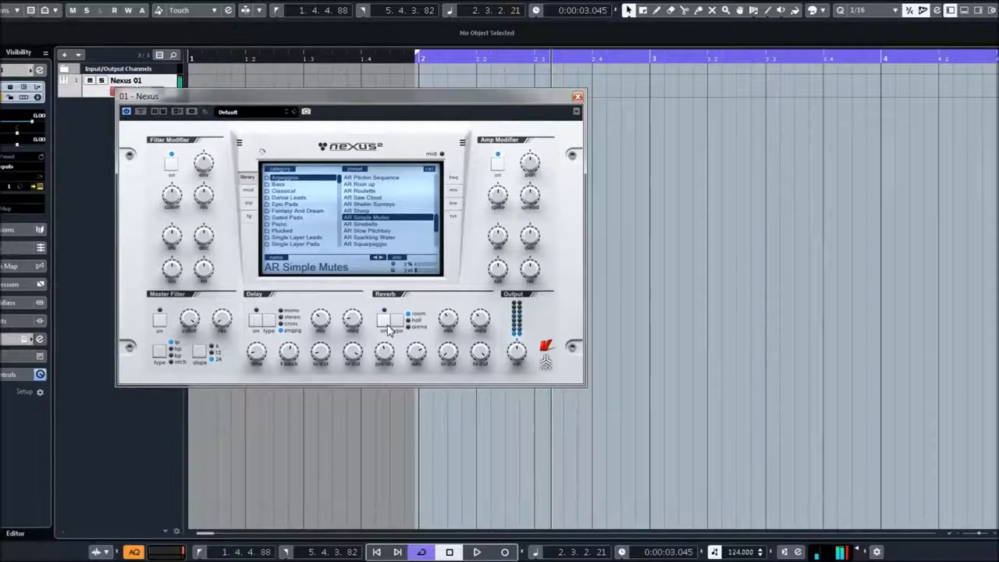
{"action": "left_click", "coordinate": [257, 322]}
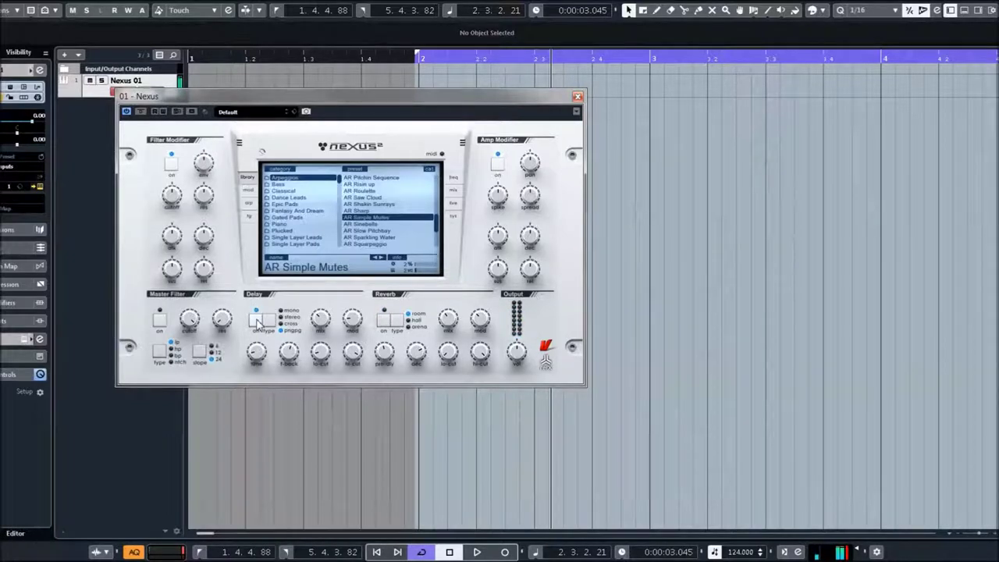
Audition the arpeggio presets AR Sinebells, AR Slow Pitchbay and AR Sparkling Water, trying the filter modifier cutoff on AR Sinebells.
{"action": "left_click", "coordinate": [362, 224]}
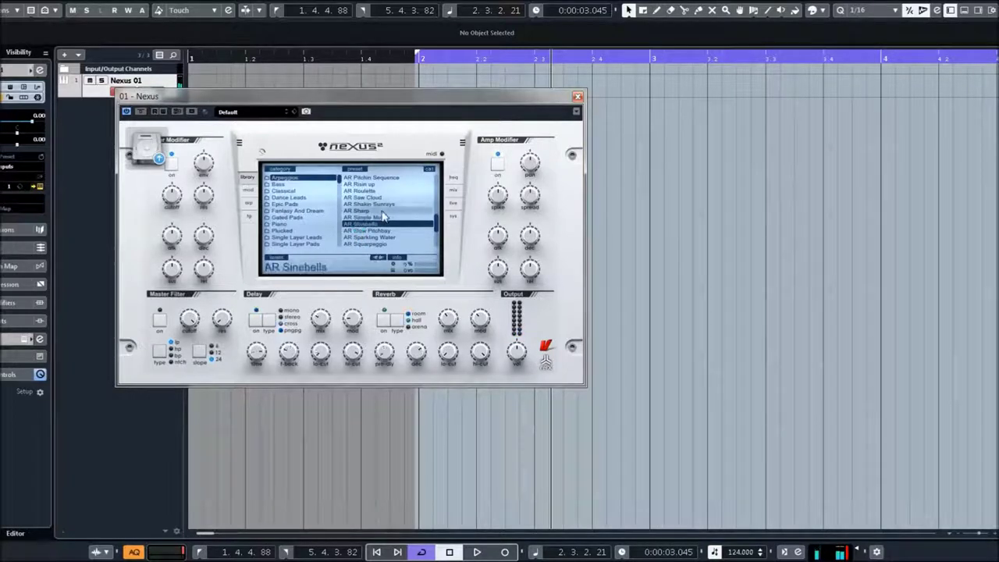
{"action": "scroll", "coordinate": [383, 216], "scroll_direction": "down", "scroll_amount": 2}
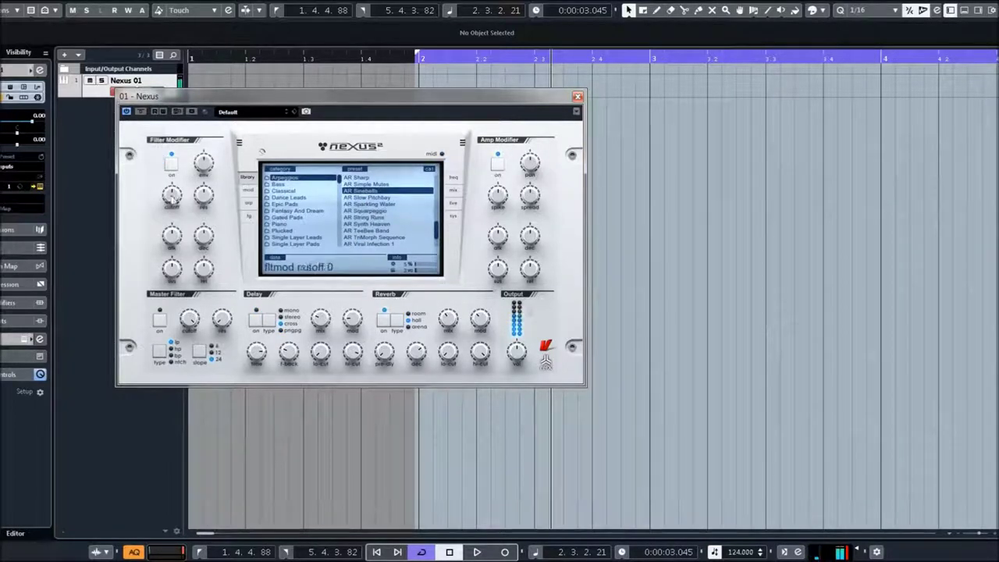
{"action": "left_click", "coordinate": [358, 198]}
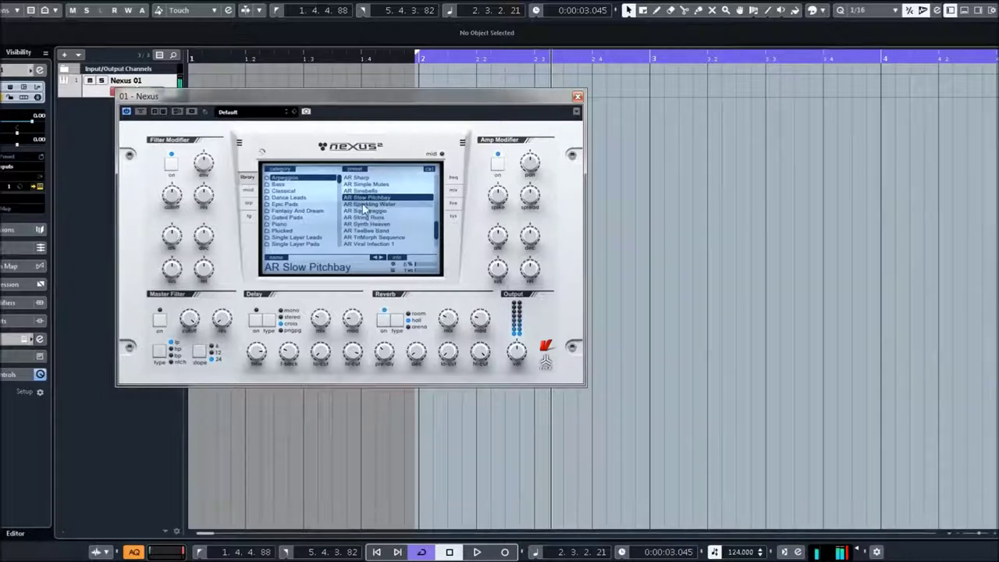
{"action": "left_click", "coordinate": [363, 205]}
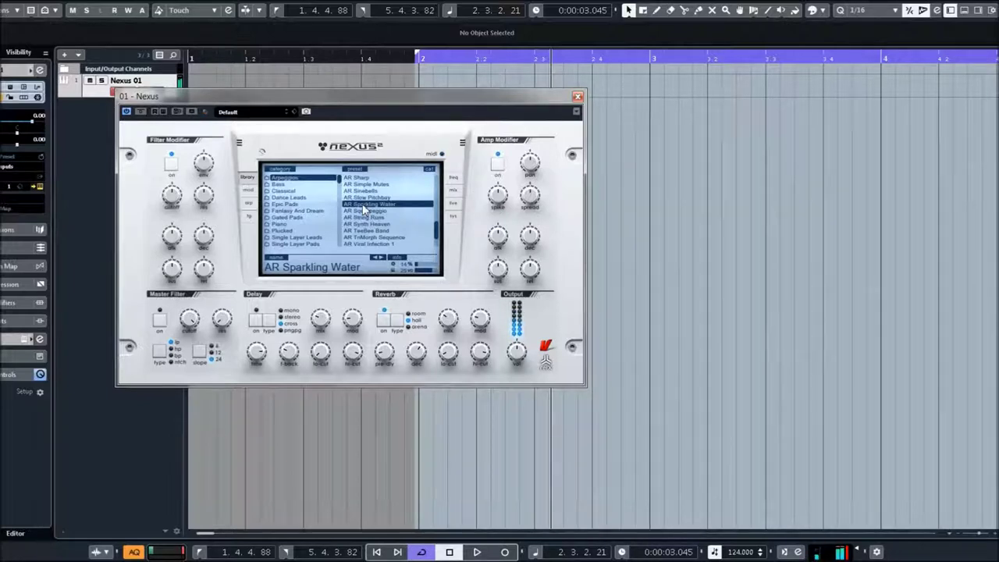
Audition the arpeggio presets AR Squarpeggio and AR String Runs.
{"action": "left_click", "coordinate": [364, 211]}
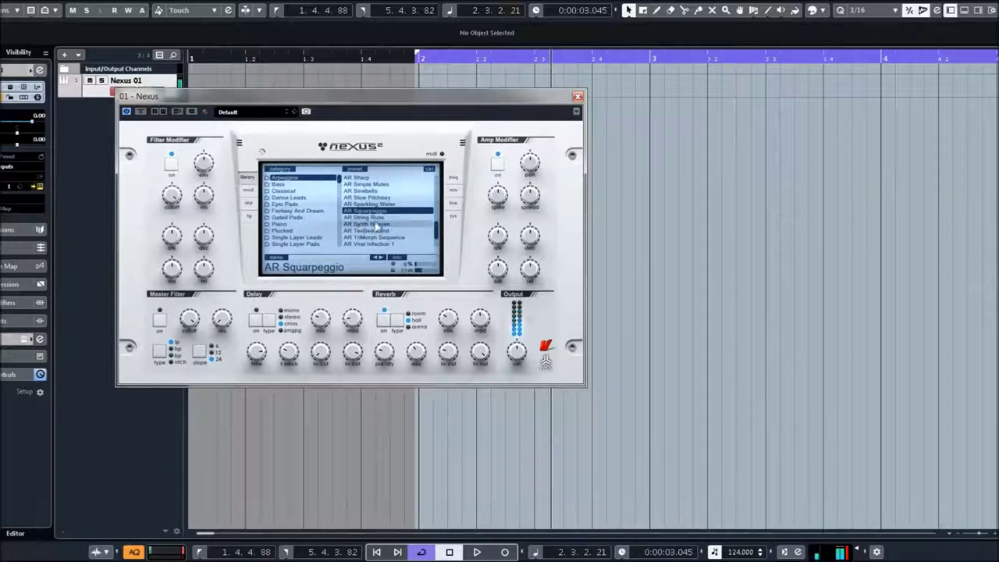
{"action": "left_click", "coordinate": [364, 218]}
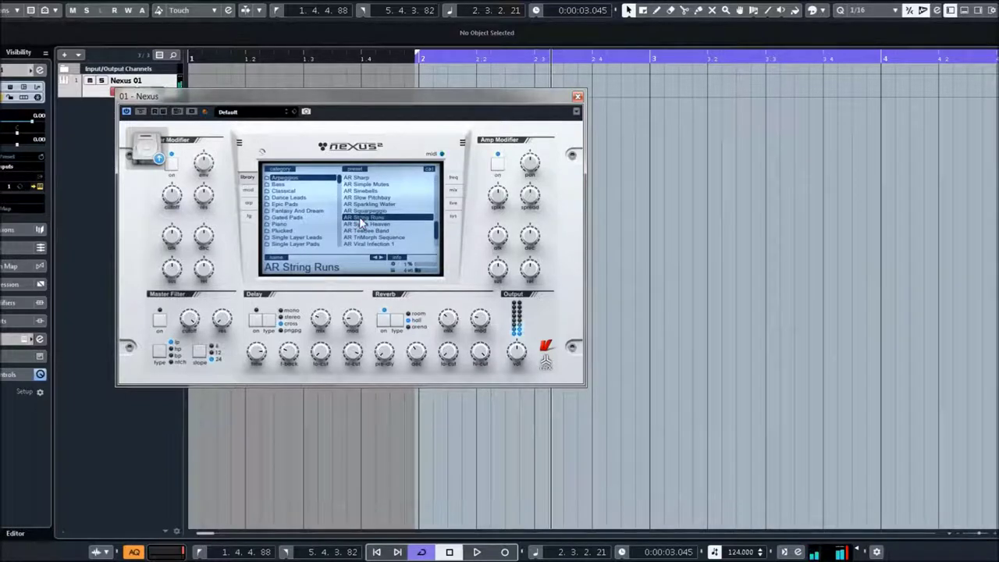
{"action": "scroll", "coordinate": [371, 207], "scroll_direction": "down", "scroll_amount": 2}
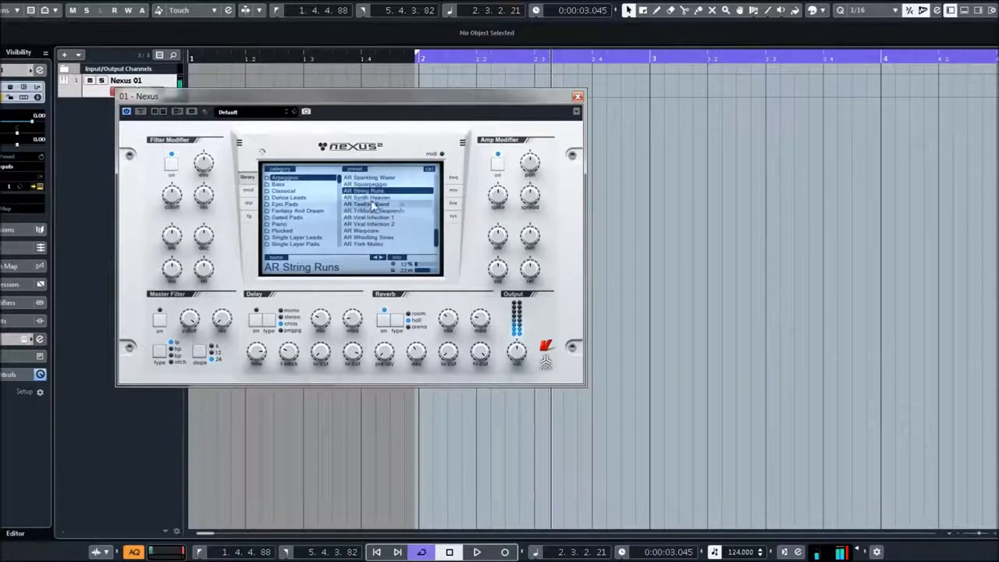
Audition AR Synth Heaven and AR TeeBee Band, raising the filter modifier cutoff on AR TeeBee Band.
{"action": "left_click", "coordinate": [369, 199]}
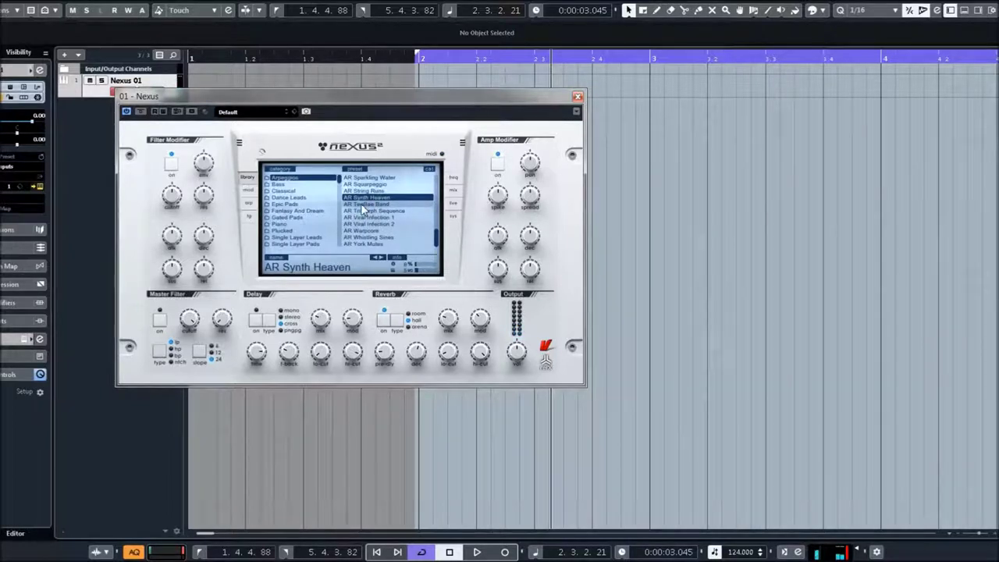
{"action": "left_click", "coordinate": [363, 204]}
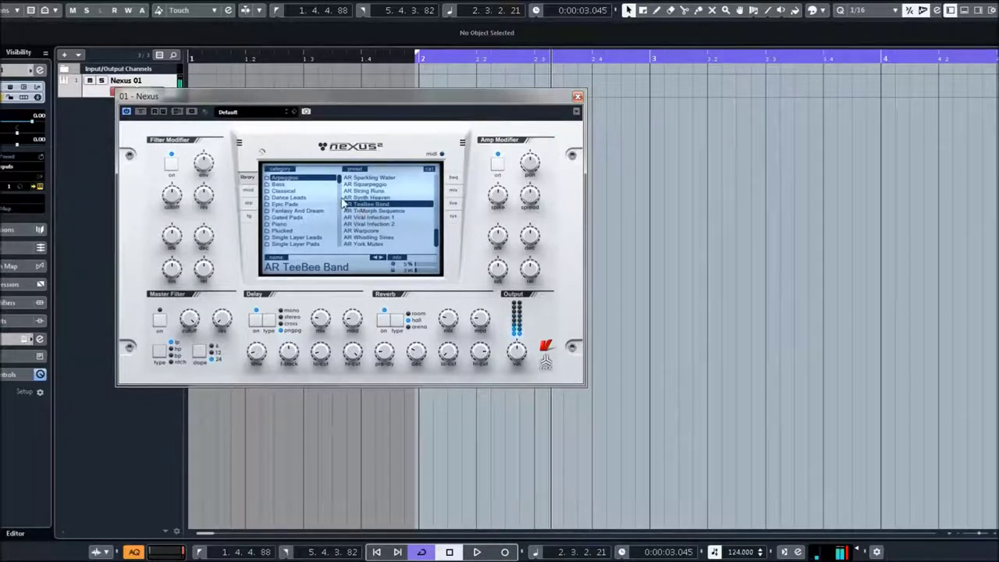
{"action": "left_click_drag", "start_coordinate": [174, 194], "coordinate": [181, 128]}
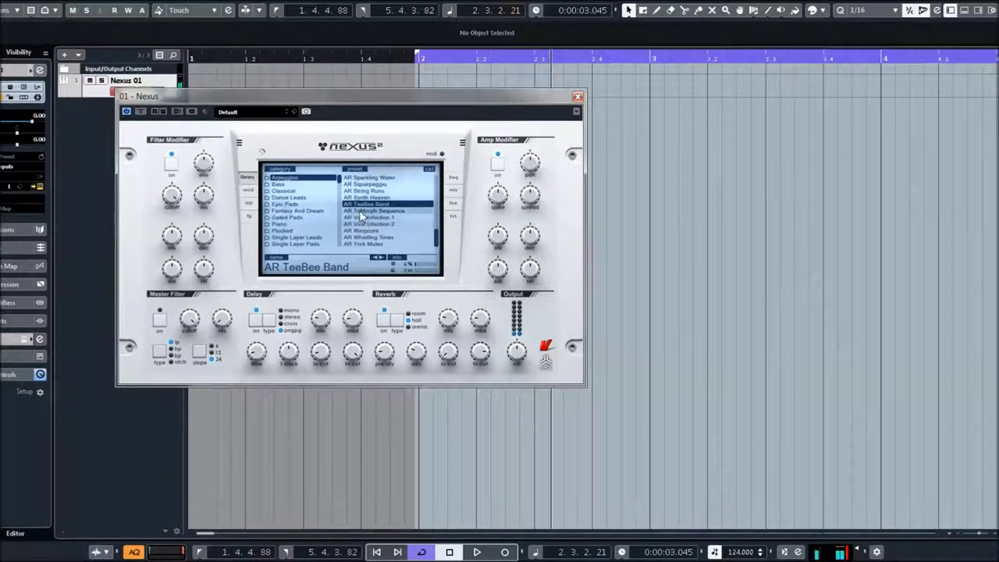
Audition the arpeggio presets AR TriMorph Sequence, AR Viral Infection 1, AR Viral Infection 2 and AR Warpcore.
{"action": "left_click", "coordinate": [362, 211]}
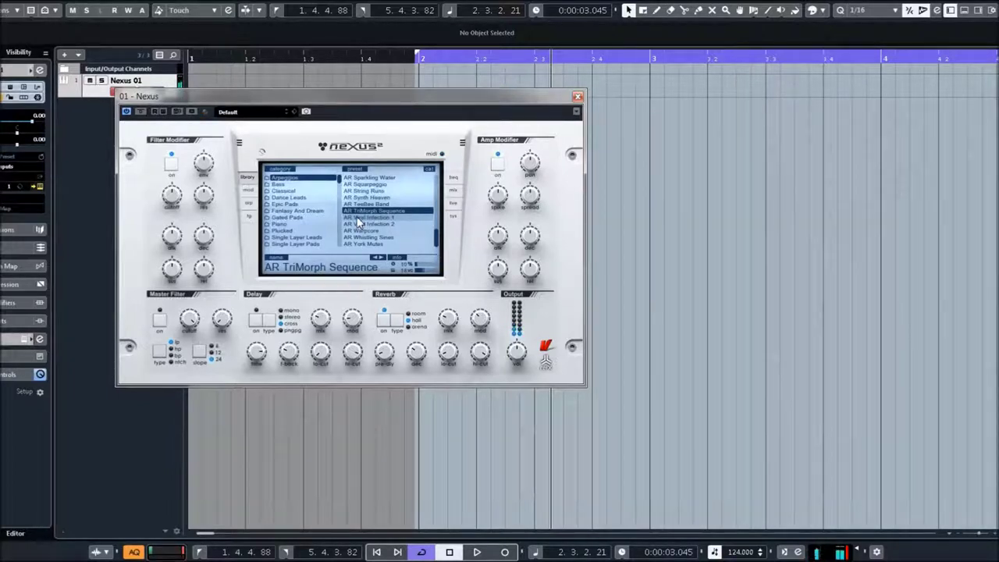
{"action": "left_click", "coordinate": [359, 218]}
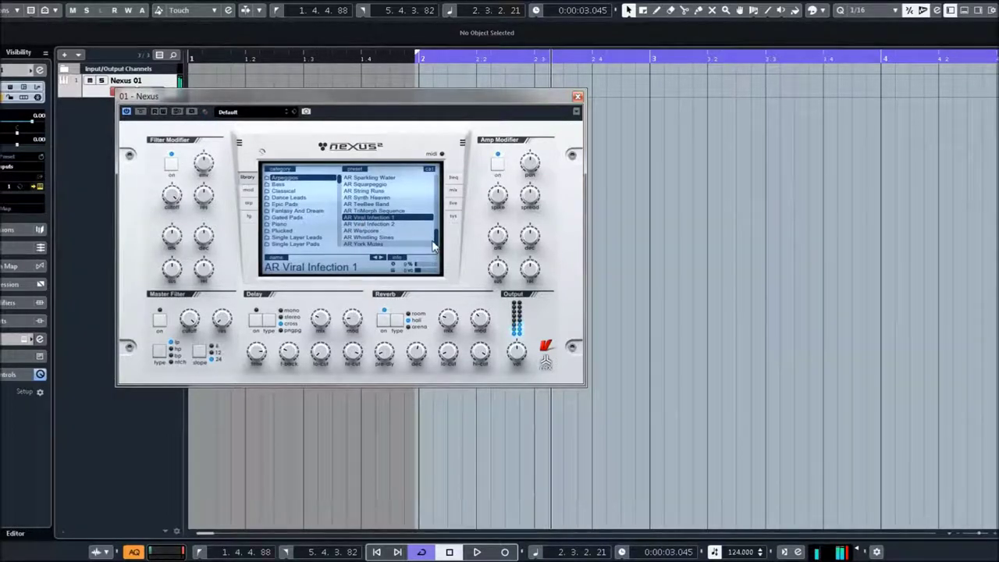
{"action": "left_click", "coordinate": [364, 227]}
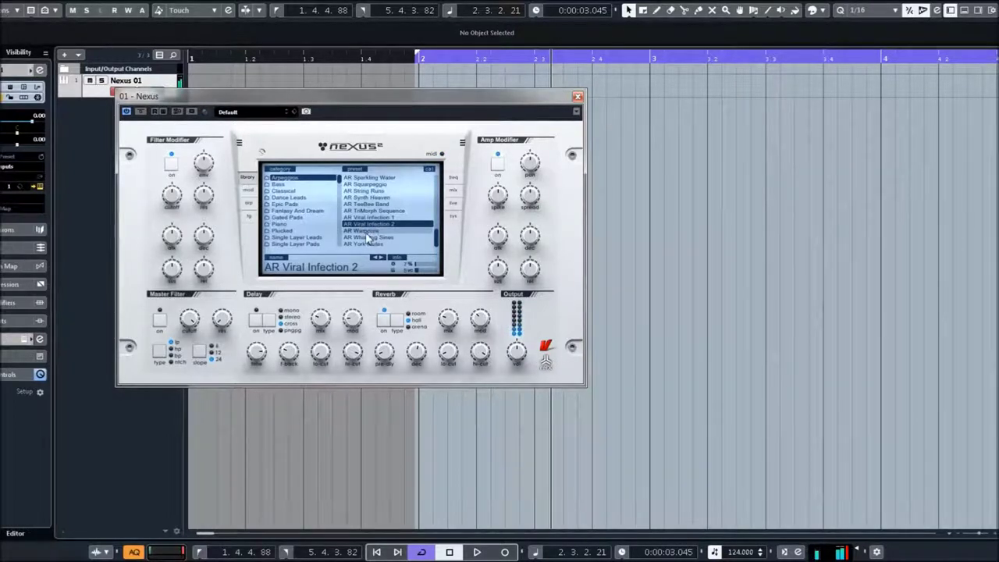
{"action": "left_click", "coordinate": [366, 232]}
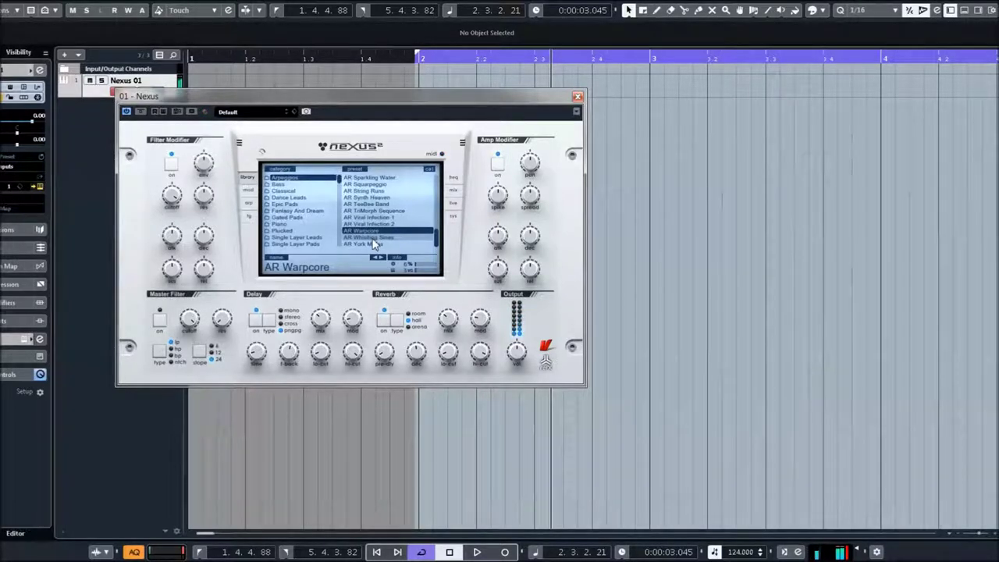
Audition AR Whistling Sines, load AR York Mutes and switch off its reverb.
{"action": "left_click", "coordinate": [374, 238]}
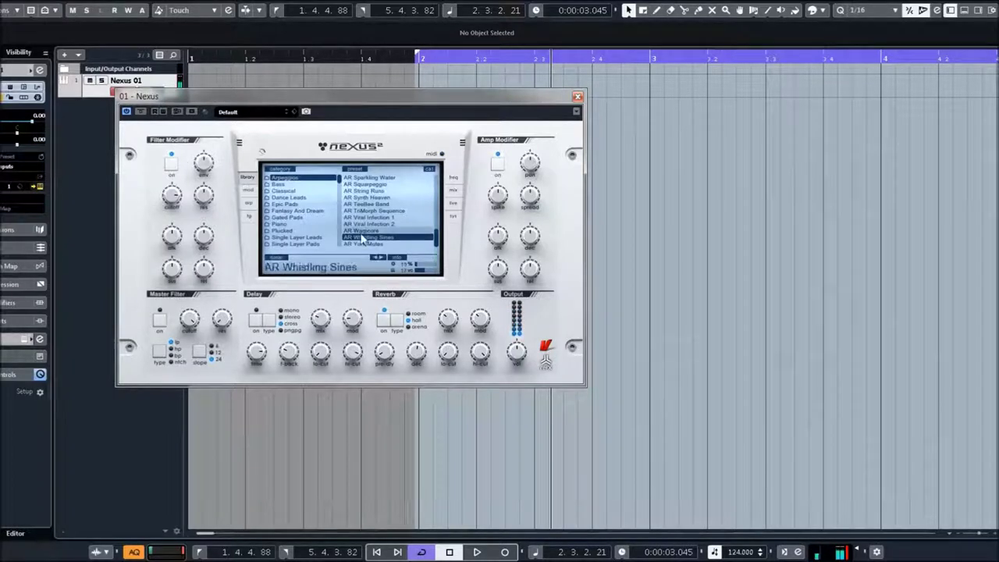
{"action": "left_click", "coordinate": [360, 245]}
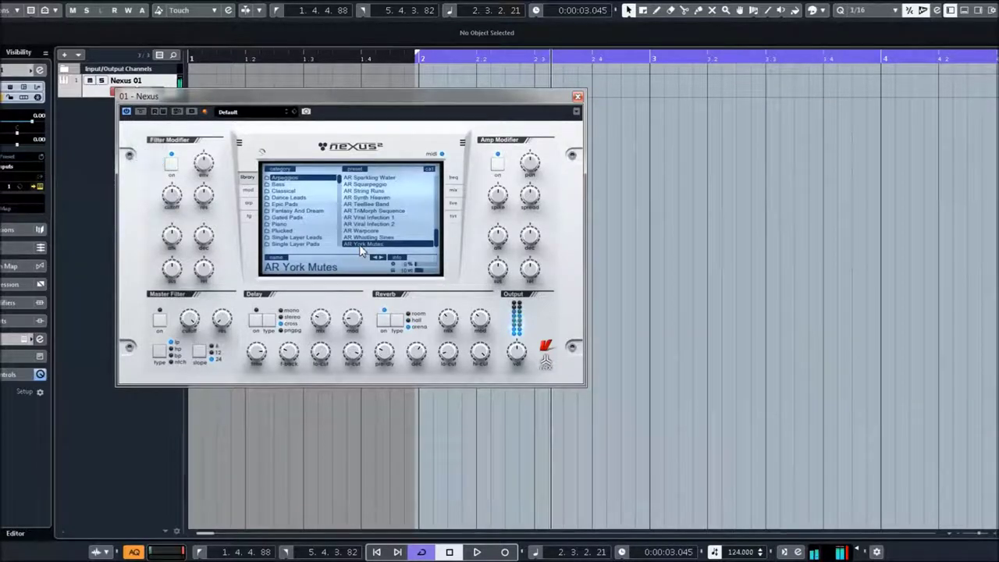
{"action": "left_click", "coordinate": [383, 319]}
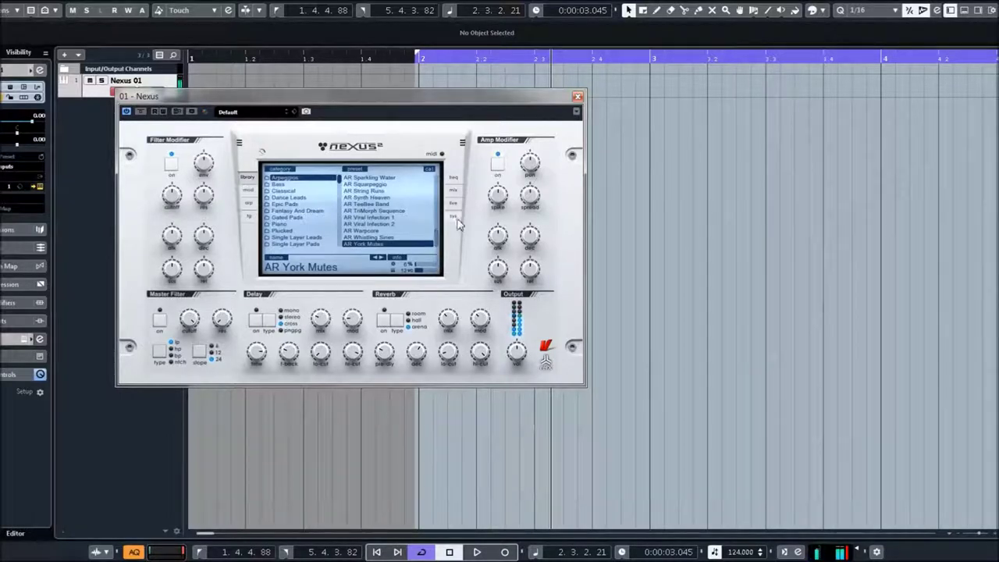
Open the layer mixer of AR York Mutes and look through all of its layers and their assigned effects.
{"action": "left_click", "coordinate": [454, 190]}
{"action": "left_click", "coordinate": [369, 169]}
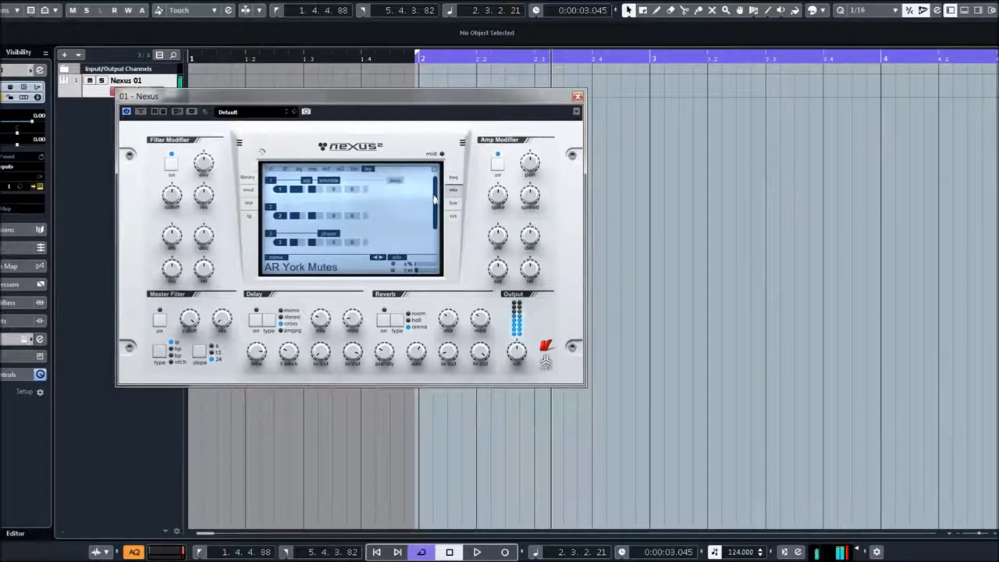
{"action": "scroll", "coordinate": [393, 203], "scroll_direction": "down", "scroll_amount": 1}
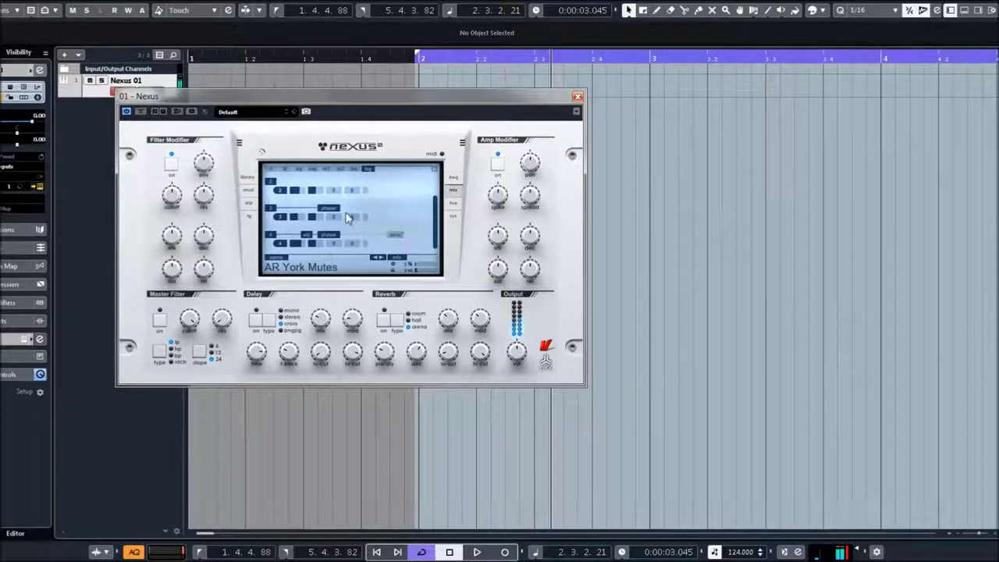
{"action": "scroll", "coordinate": [334, 227], "scroll_direction": "up", "scroll_amount": 1}
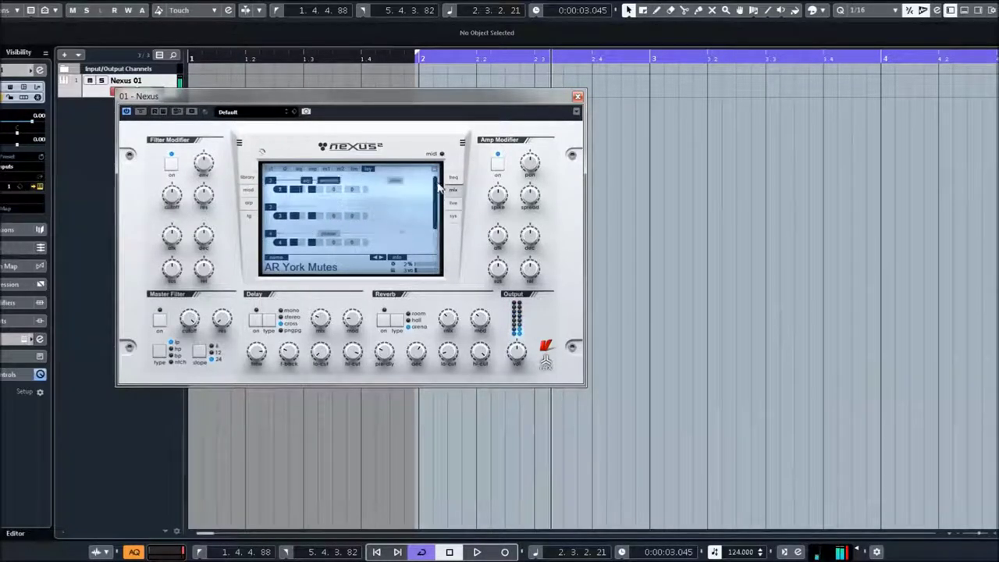